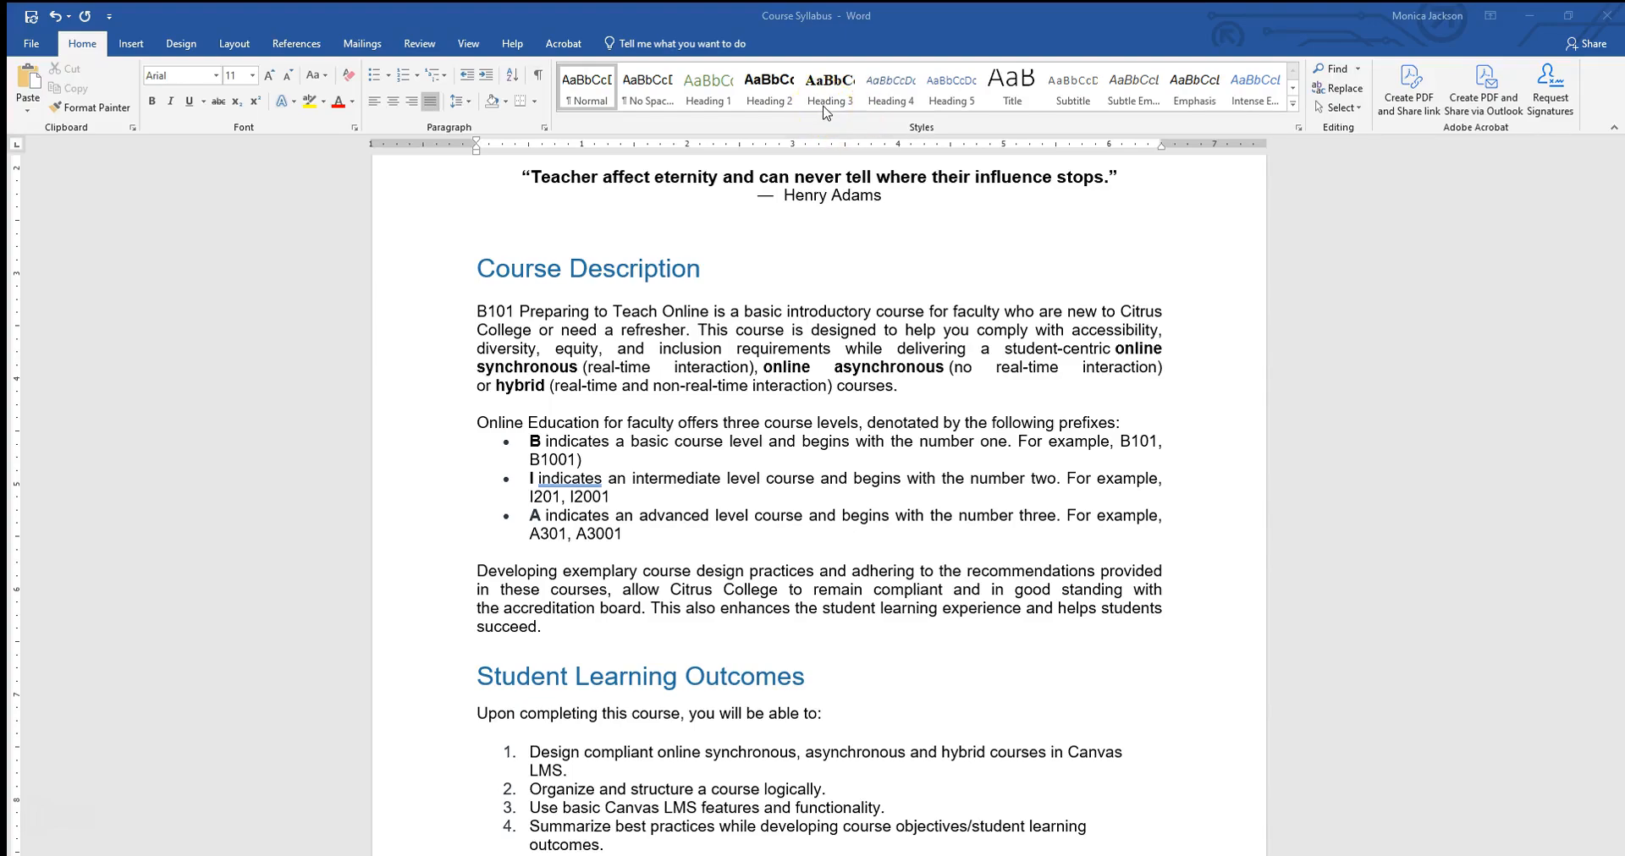
Add four progressively indented lines reading "Heading 1", "Heading 2", "Heading 3" and "Heading 4" above the Course Description title
{"action": "left_click", "coordinate": [769, 108]}
{"action": "left_click", "coordinate": [487, 225]}
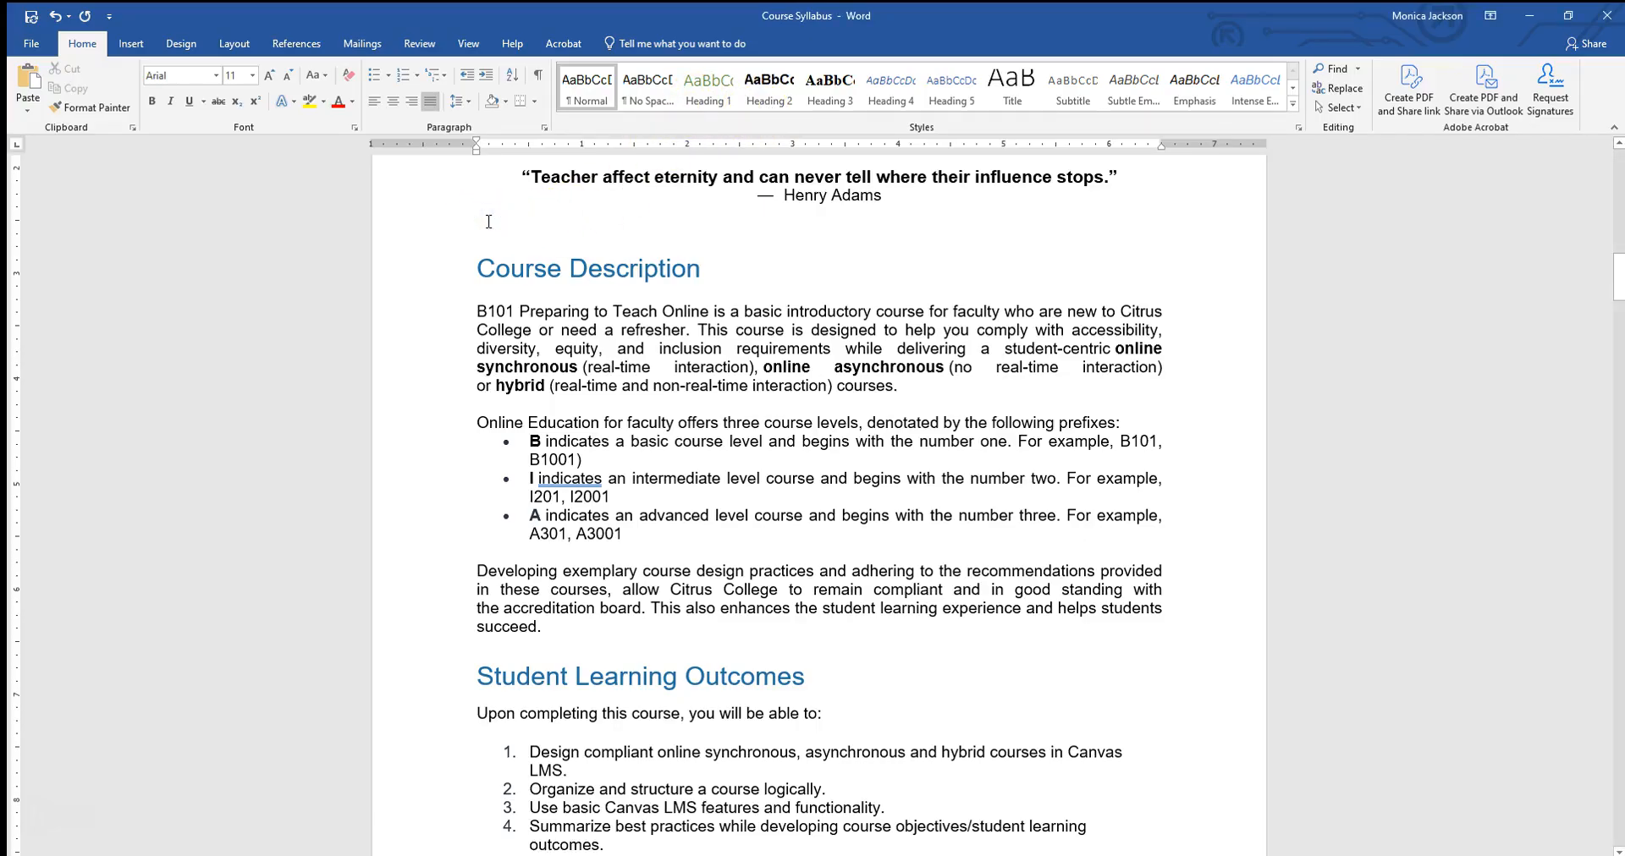
{"action": "type", "text": "Head"}
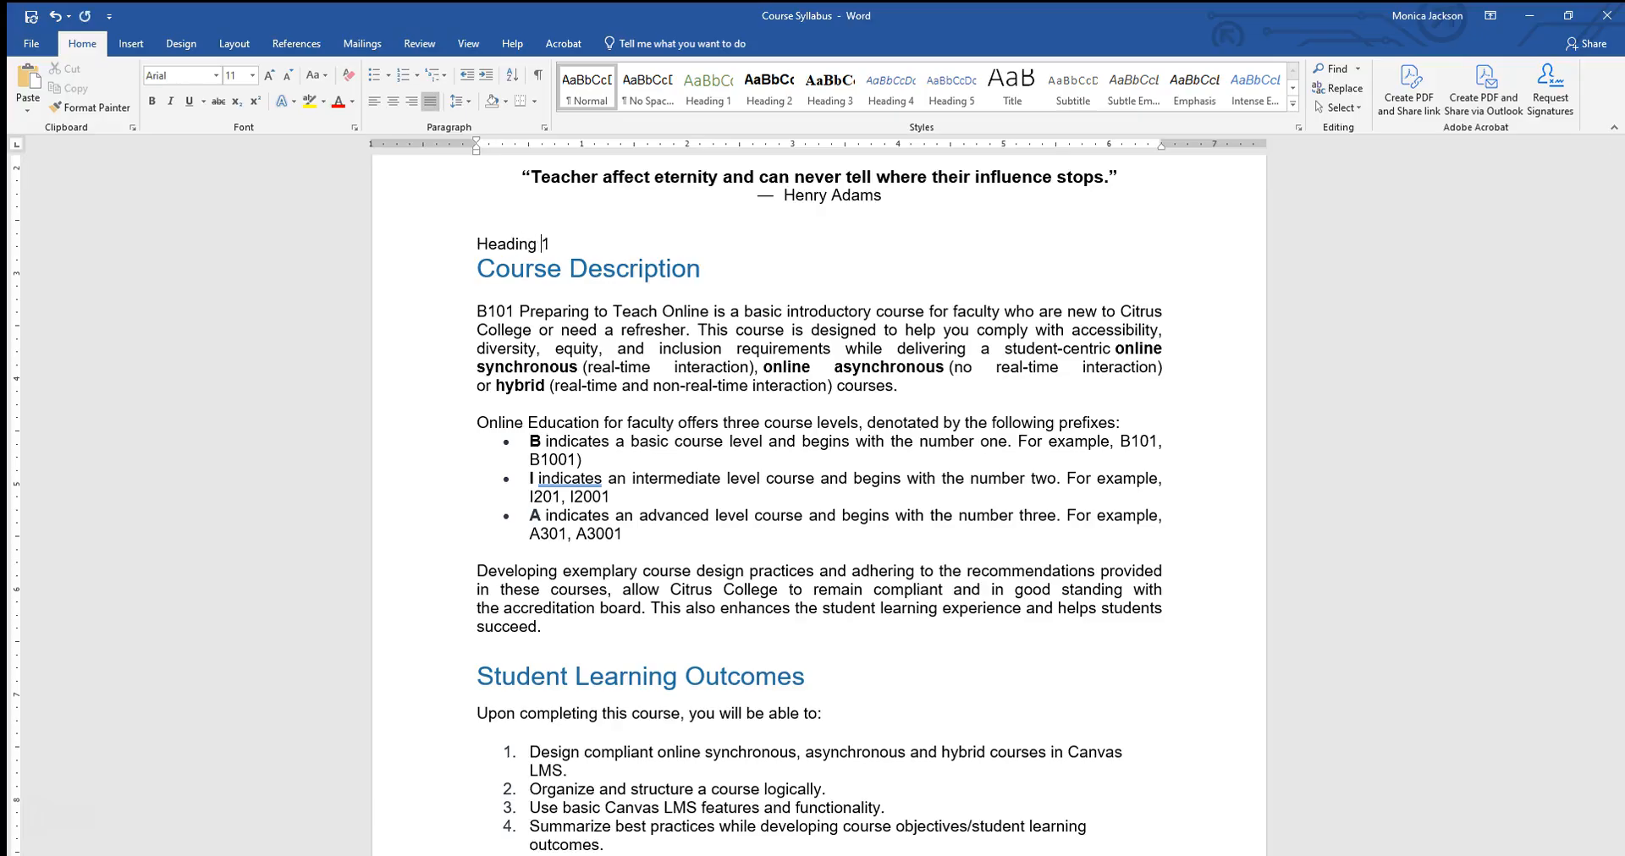
{"action": "type", "text": "ing 1"}
{"action": "key", "text": "Return"}
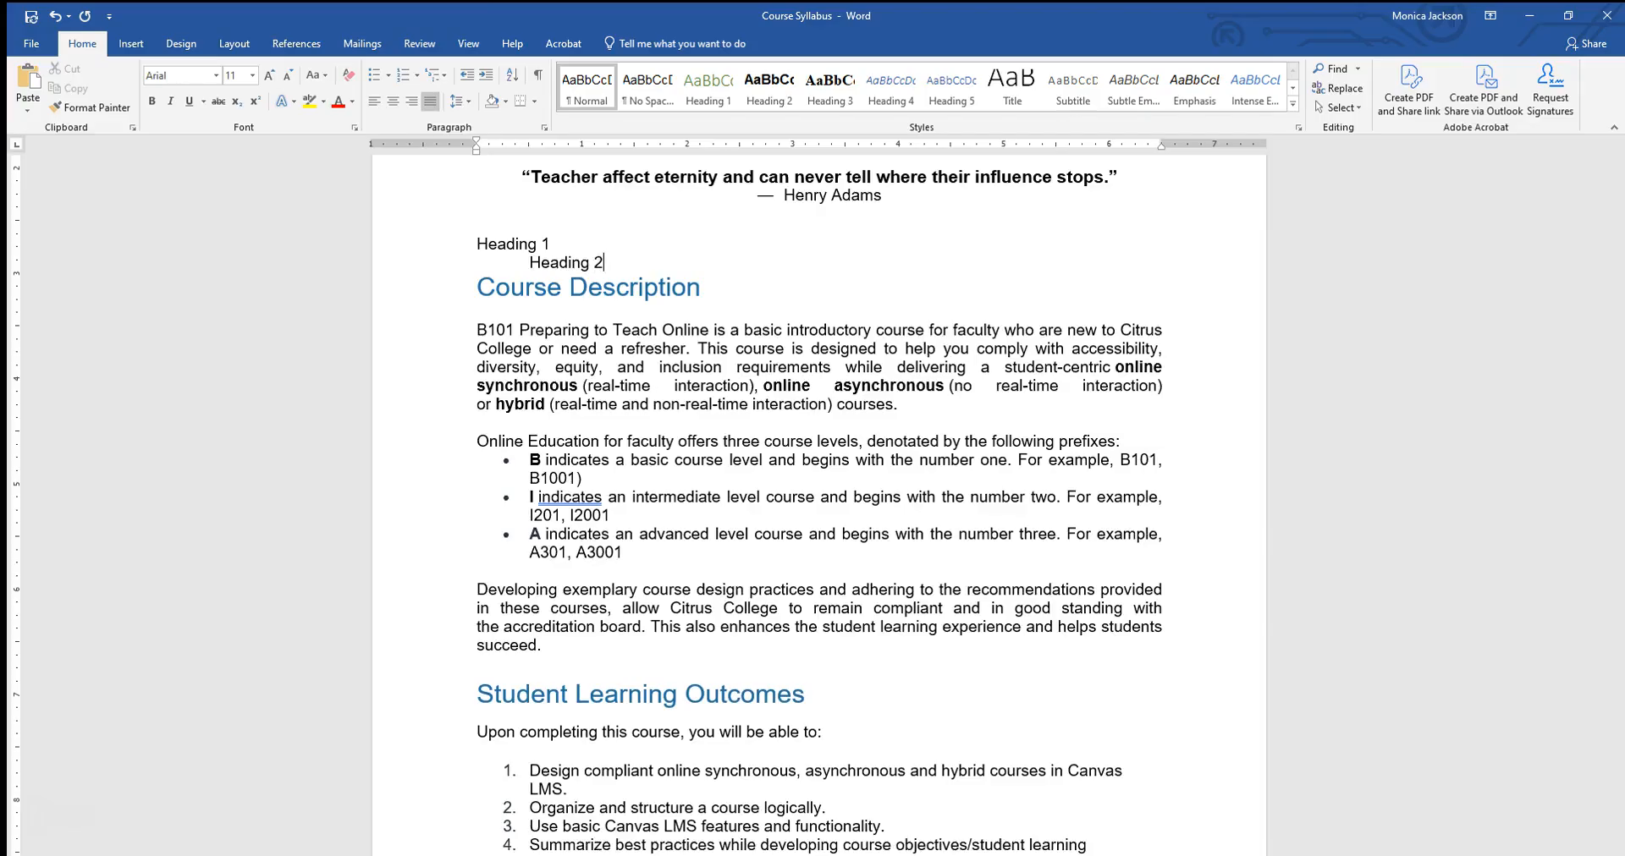
{"action": "type", "text": "Heading 2"}
{"action": "key", "text": "Return"}
{"action": "type", "text": "Heading 3"}
{"action": "key", "text": "Return"}
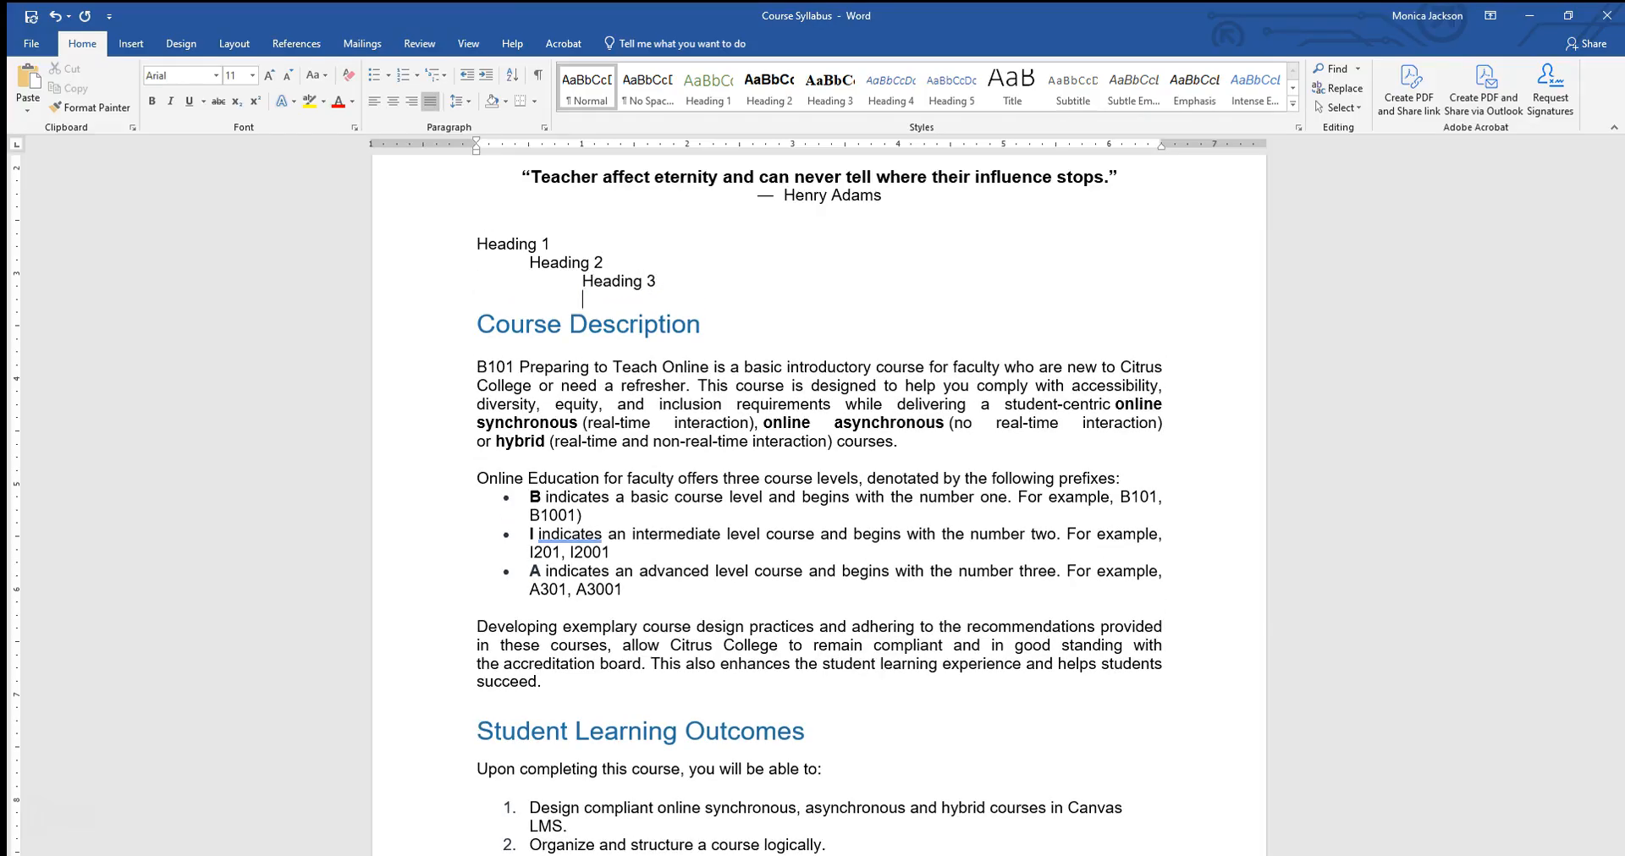
{"action": "type", "text": "Heading 4"}
{"action": "key", "text": "Return"}
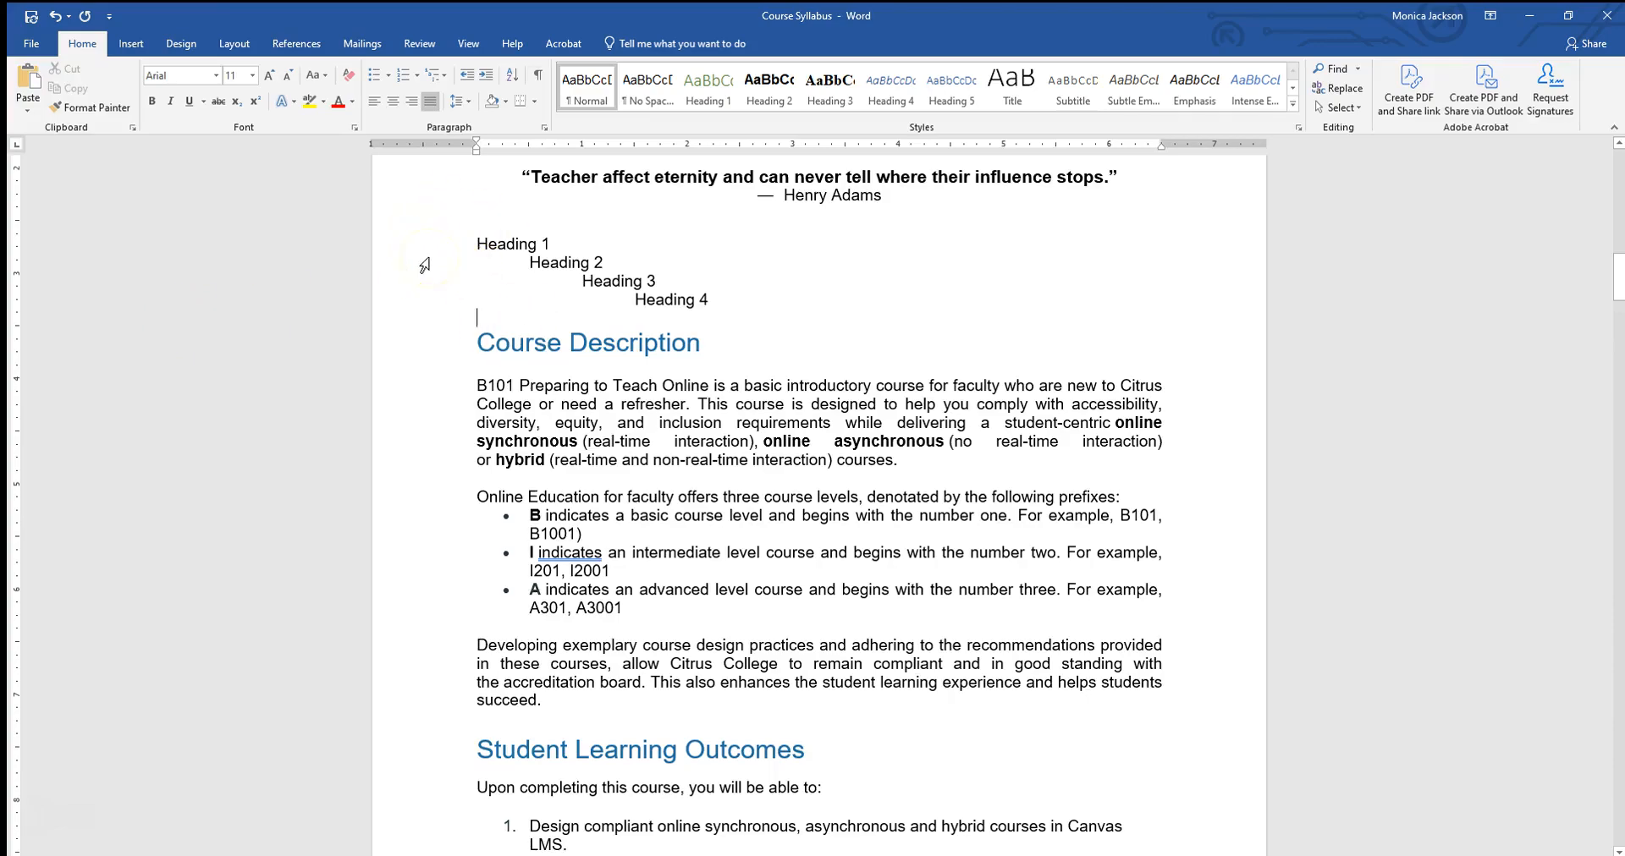
Apply the Heading 1 style to the "Heading 1" line and the Heading 2 style to the "Heading 2" line
{"action": "left_click", "coordinate": [506, 244]}
{"action": "left_click", "coordinate": [708, 88]}
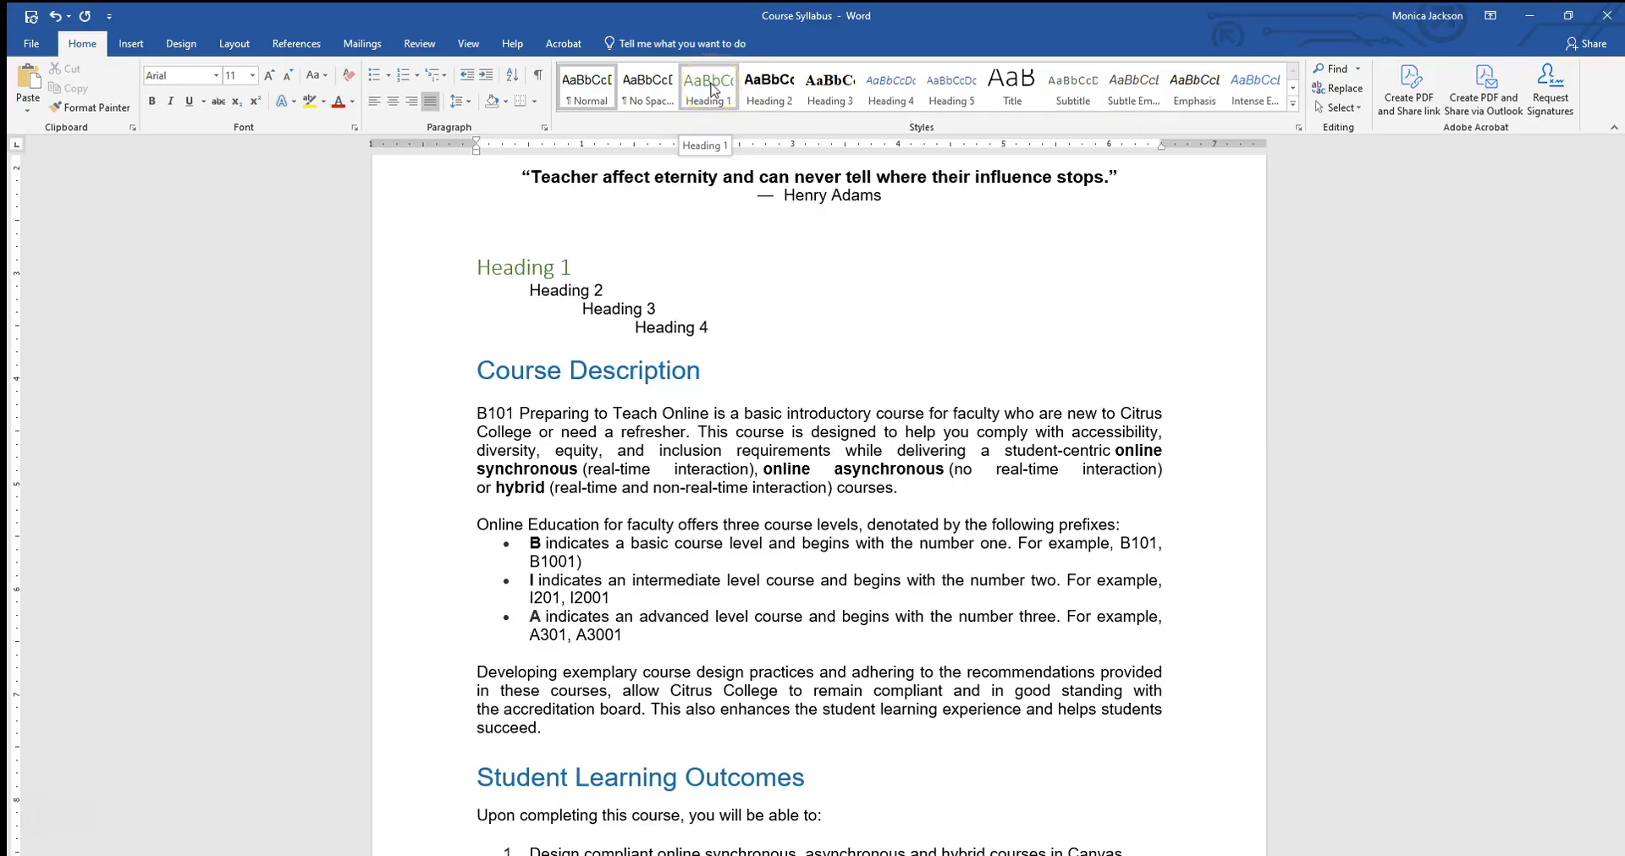
{"action": "left_click", "coordinate": [713, 91]}
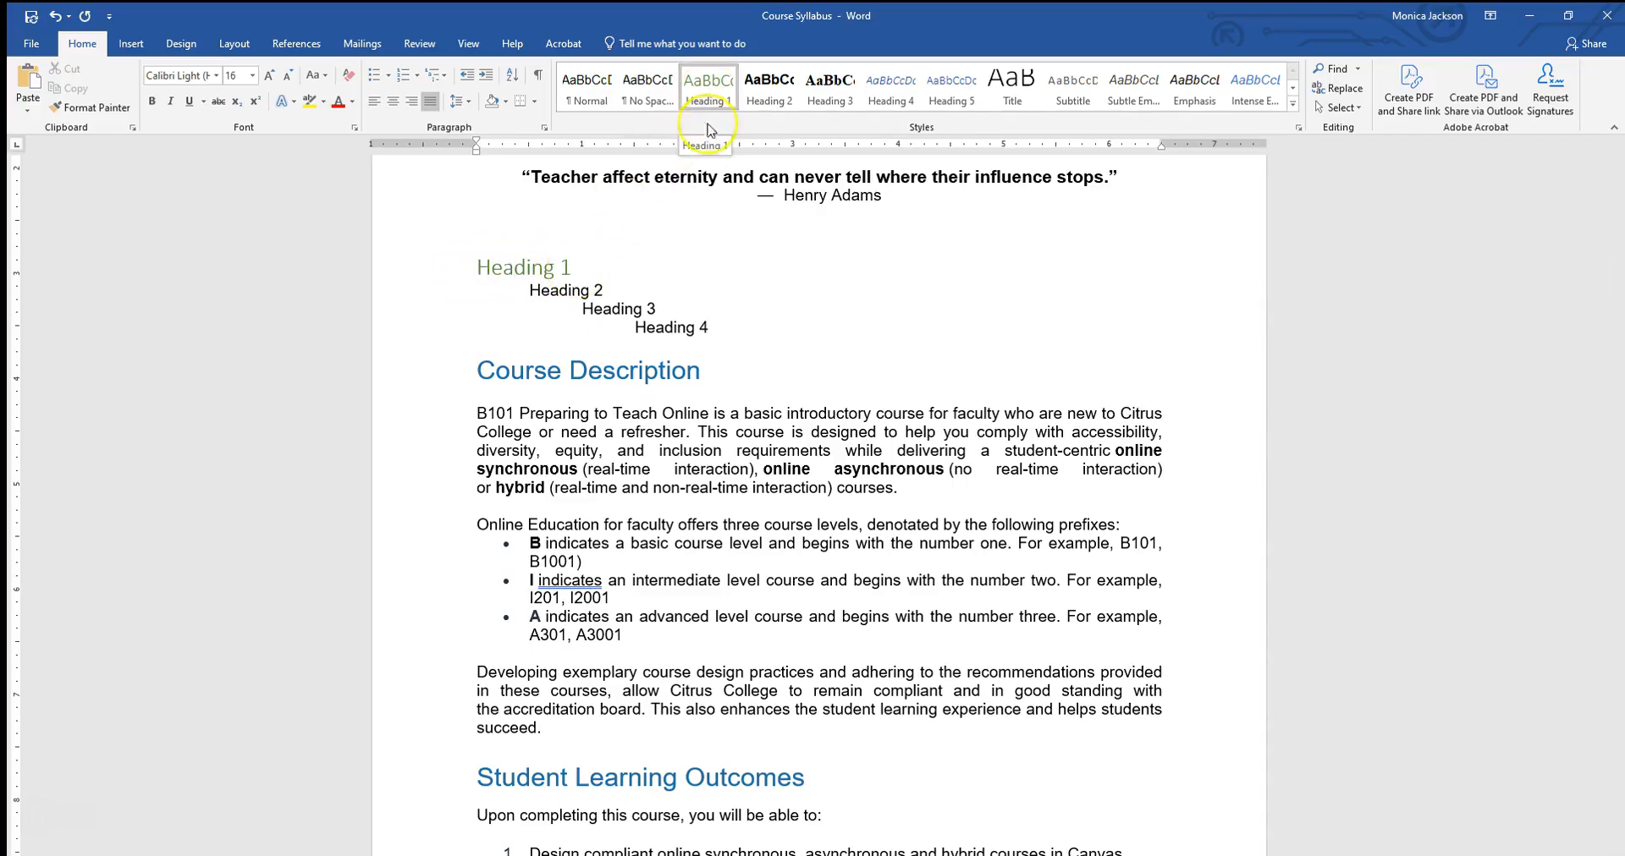
{"action": "left_click", "coordinate": [552, 292]}
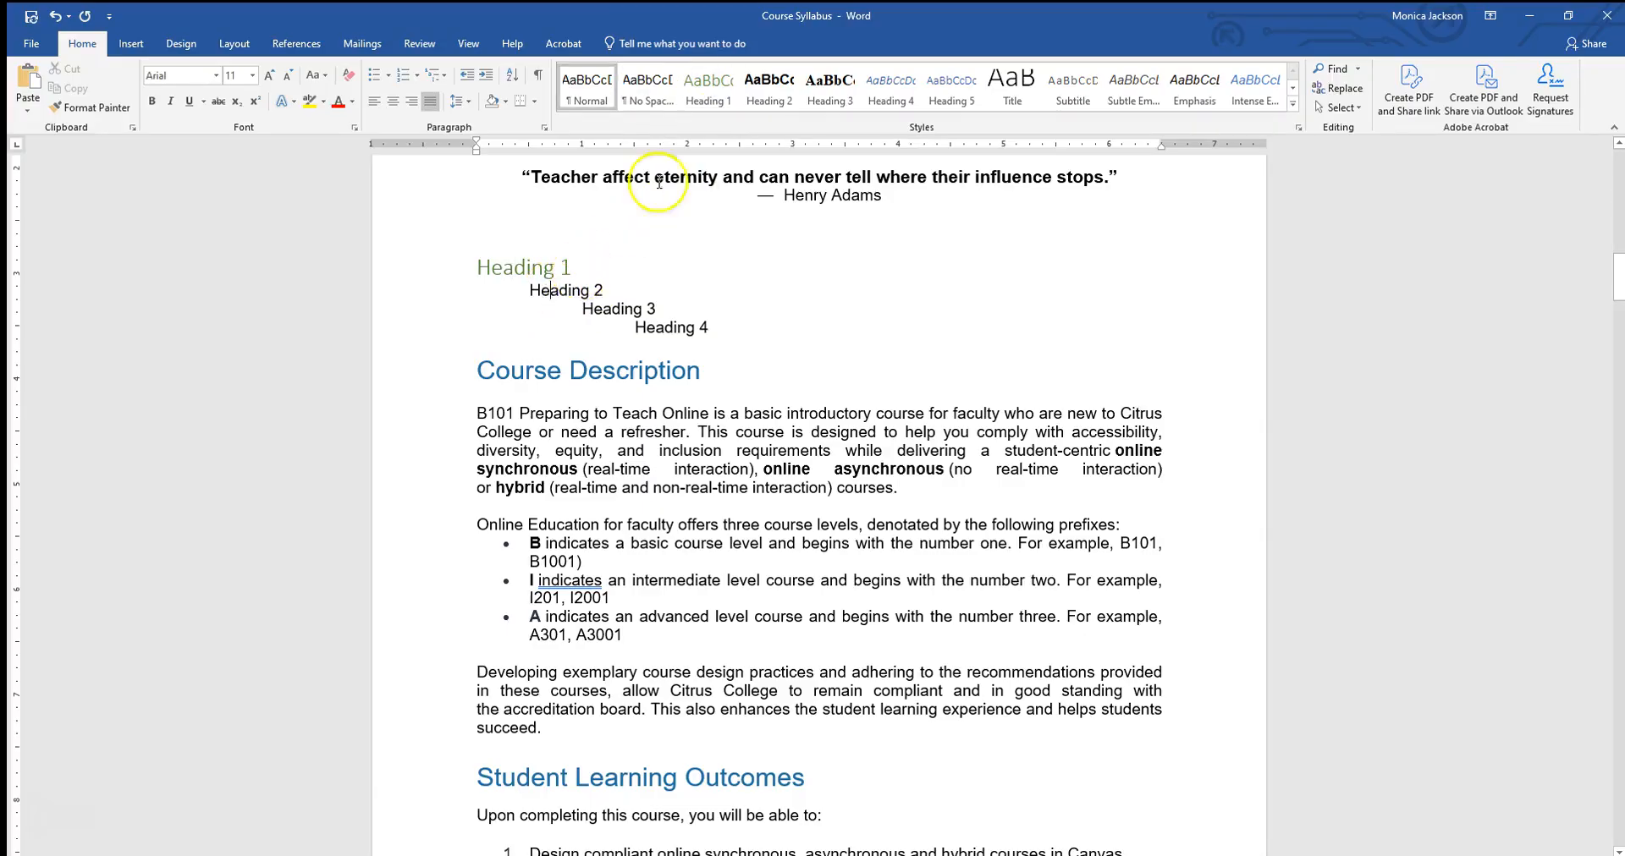
{"action": "left_click", "coordinate": [770, 96]}
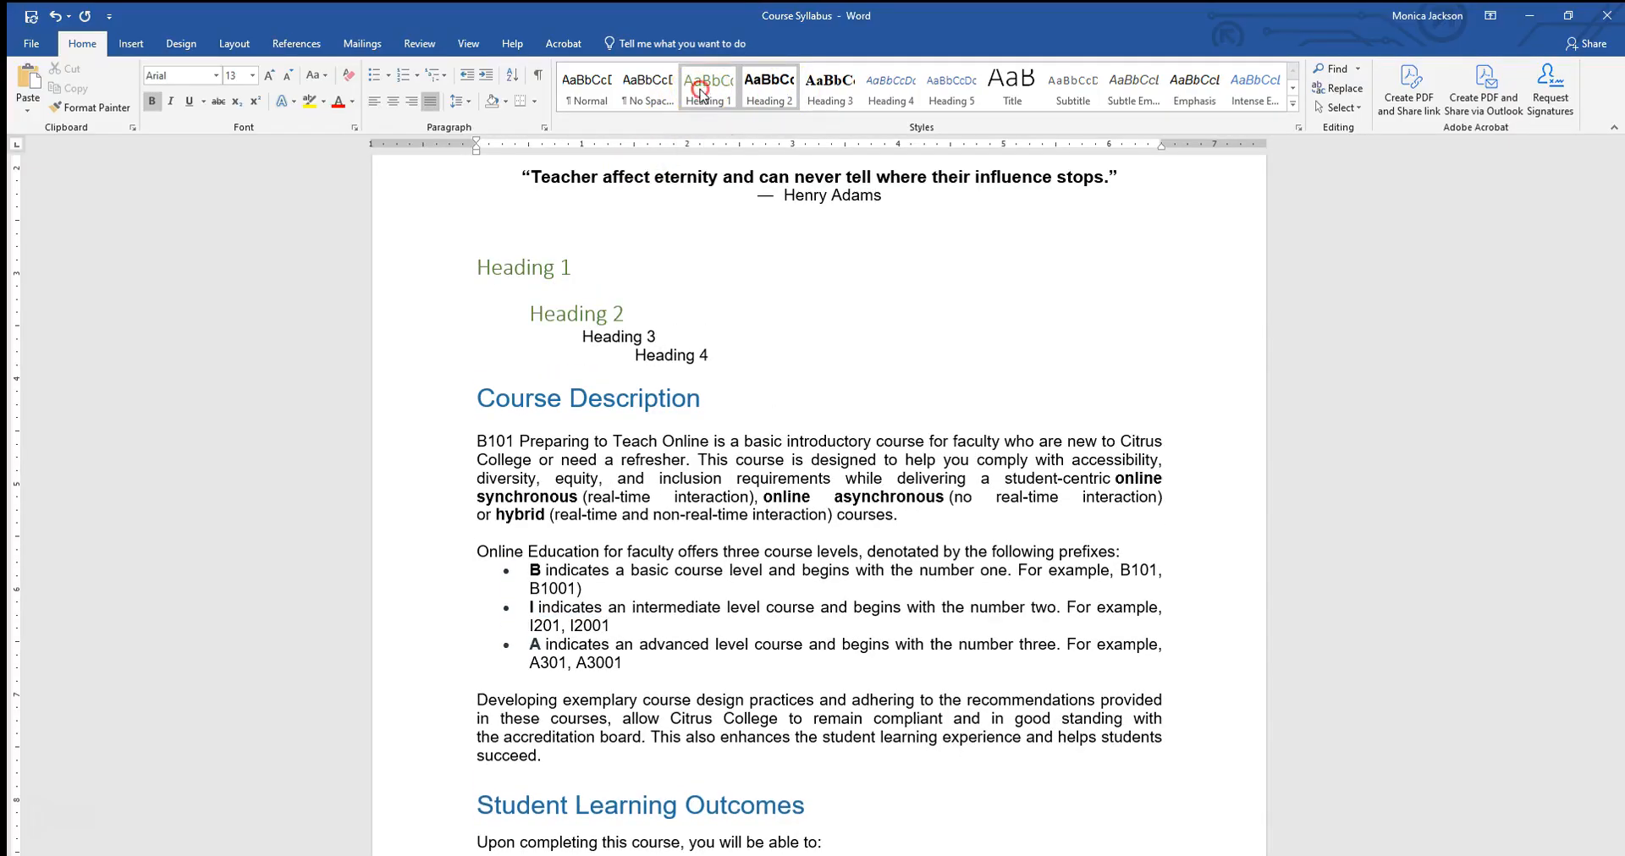
Modify the Heading 1 style to use Arial, size 14, in the blue Accent 1 theme color
{"action": "right_click", "coordinate": [701, 93]}
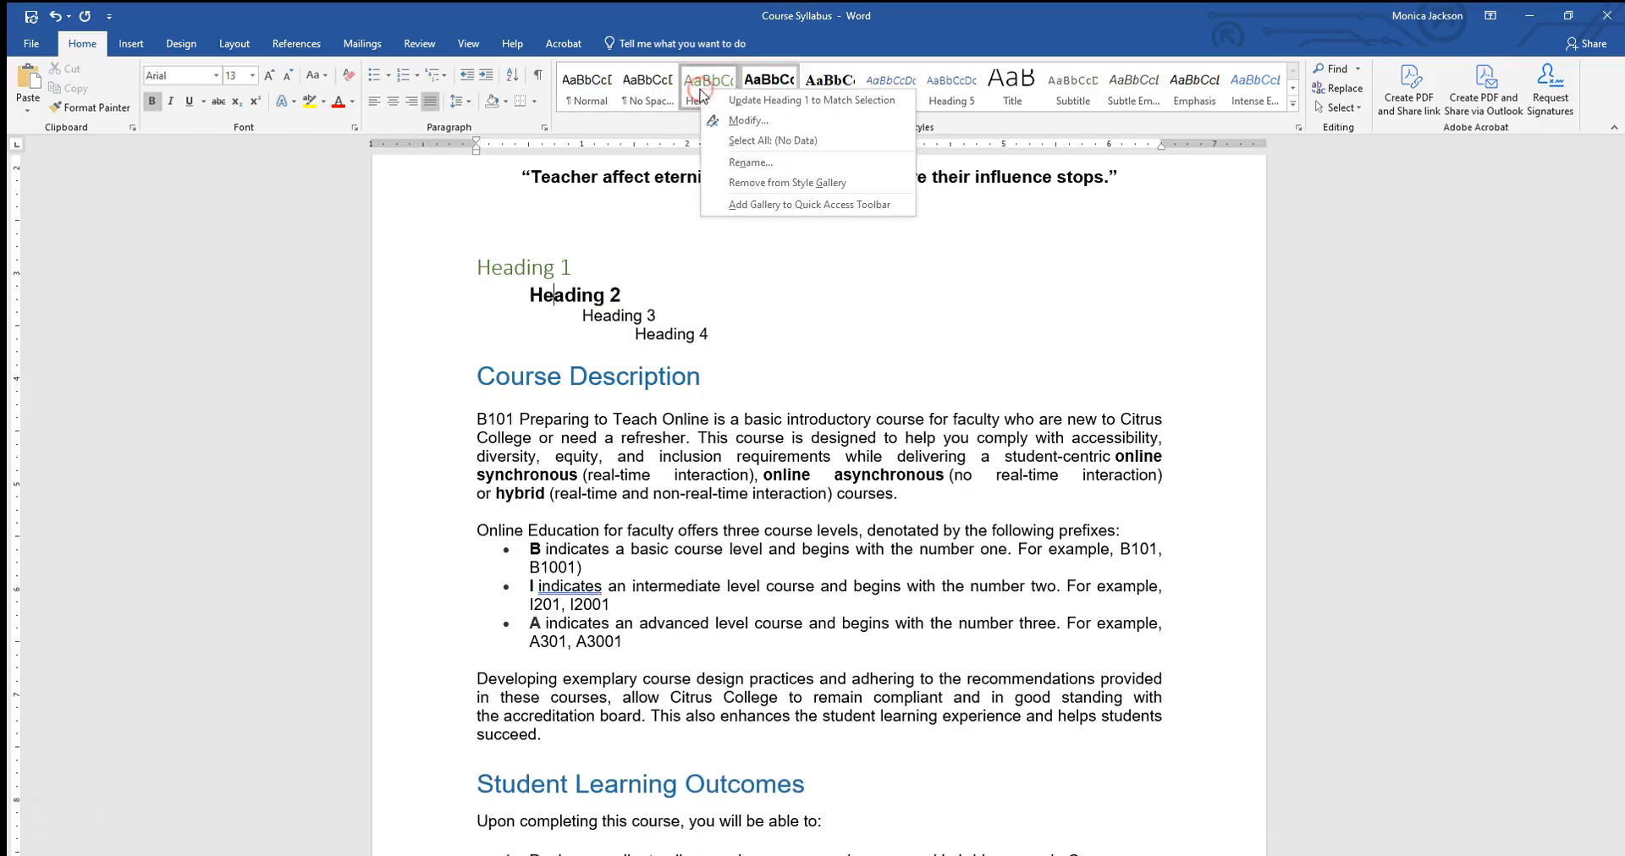
{"action": "left_click", "coordinate": [736, 121]}
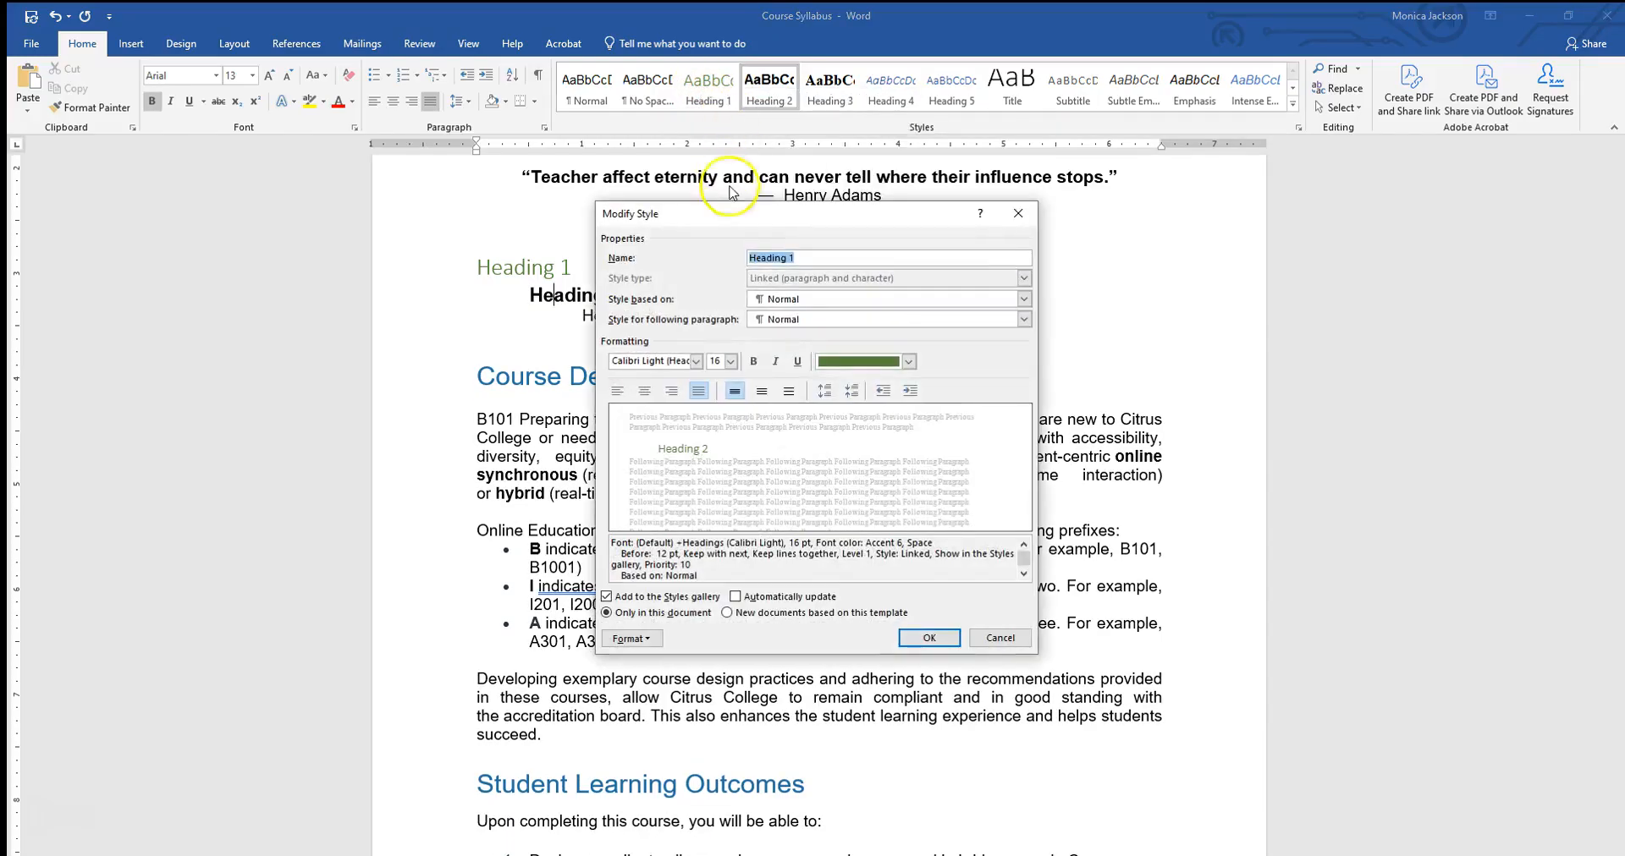
{"action": "left_click", "coordinate": [696, 361]}
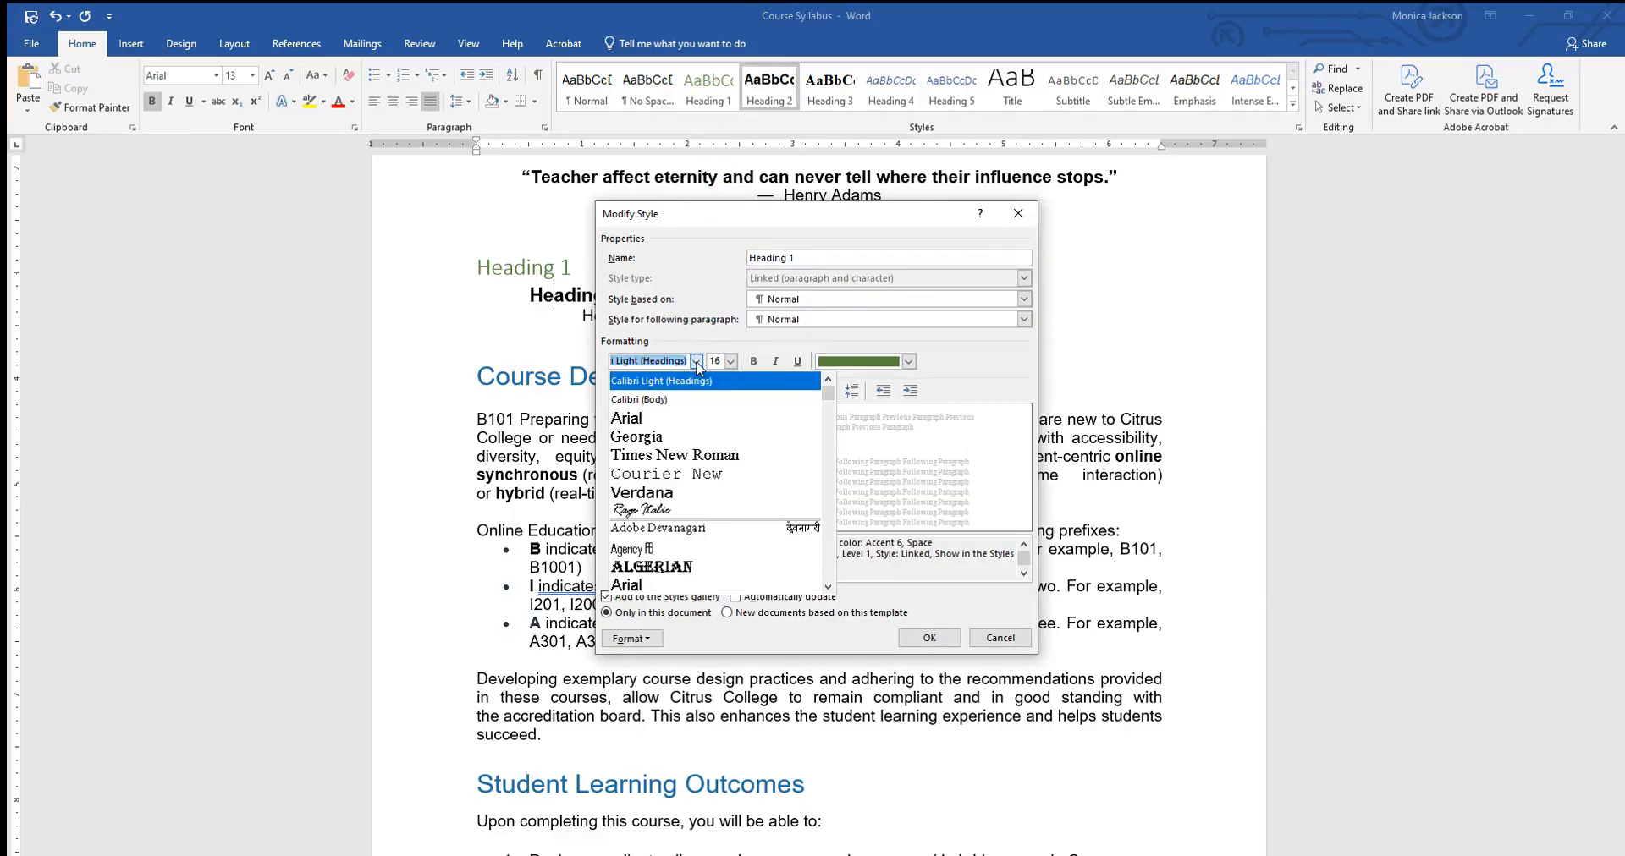
{"action": "left_click", "coordinate": [636, 419]}
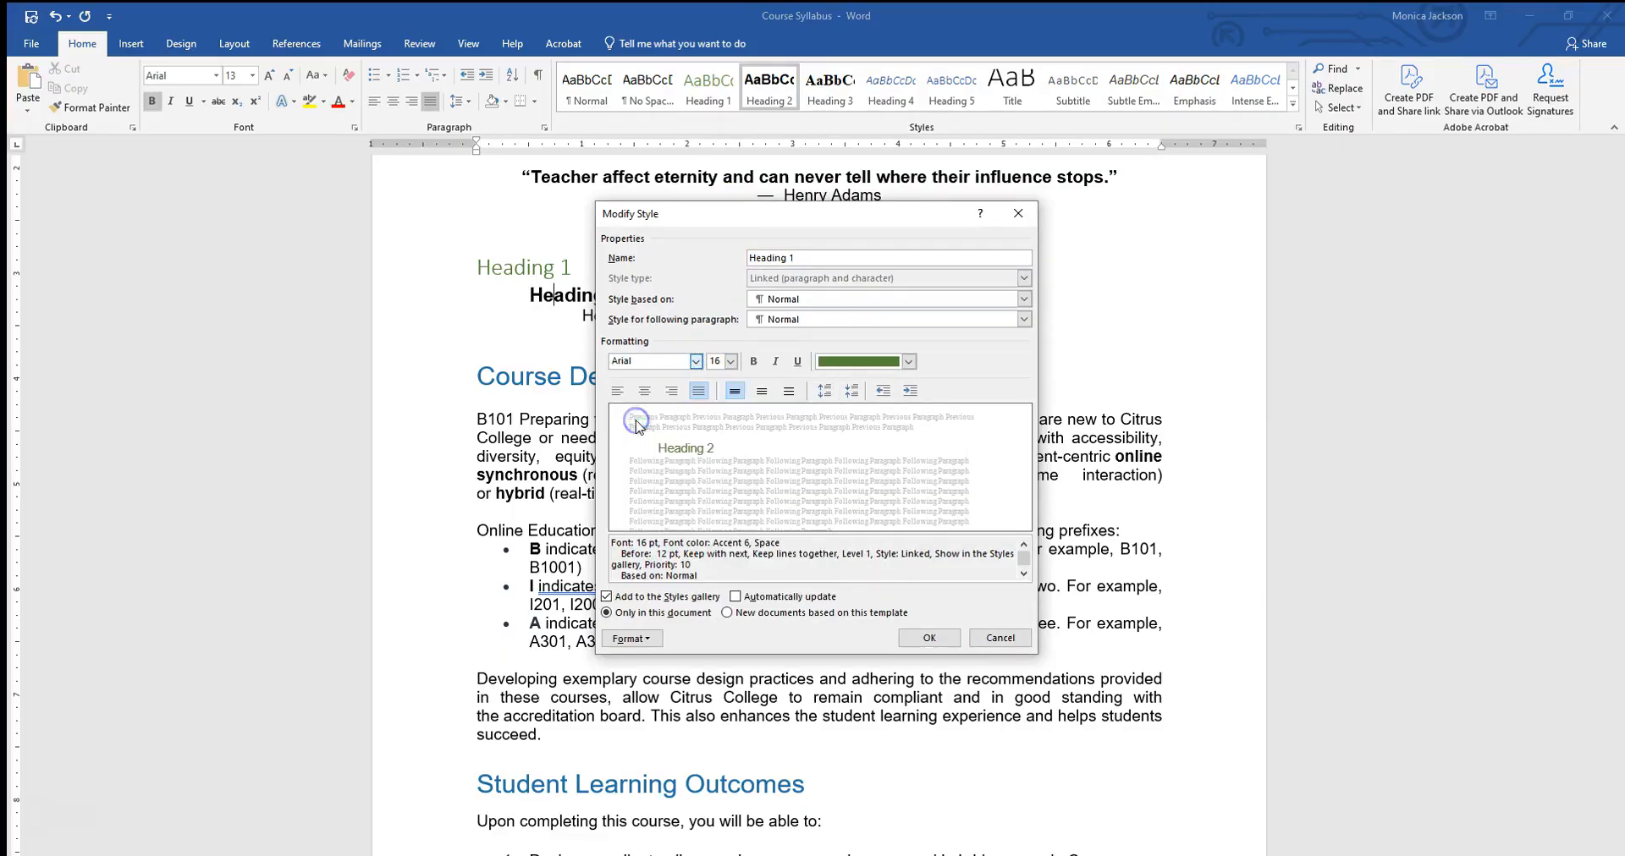
{"action": "left_click", "coordinate": [732, 361]}
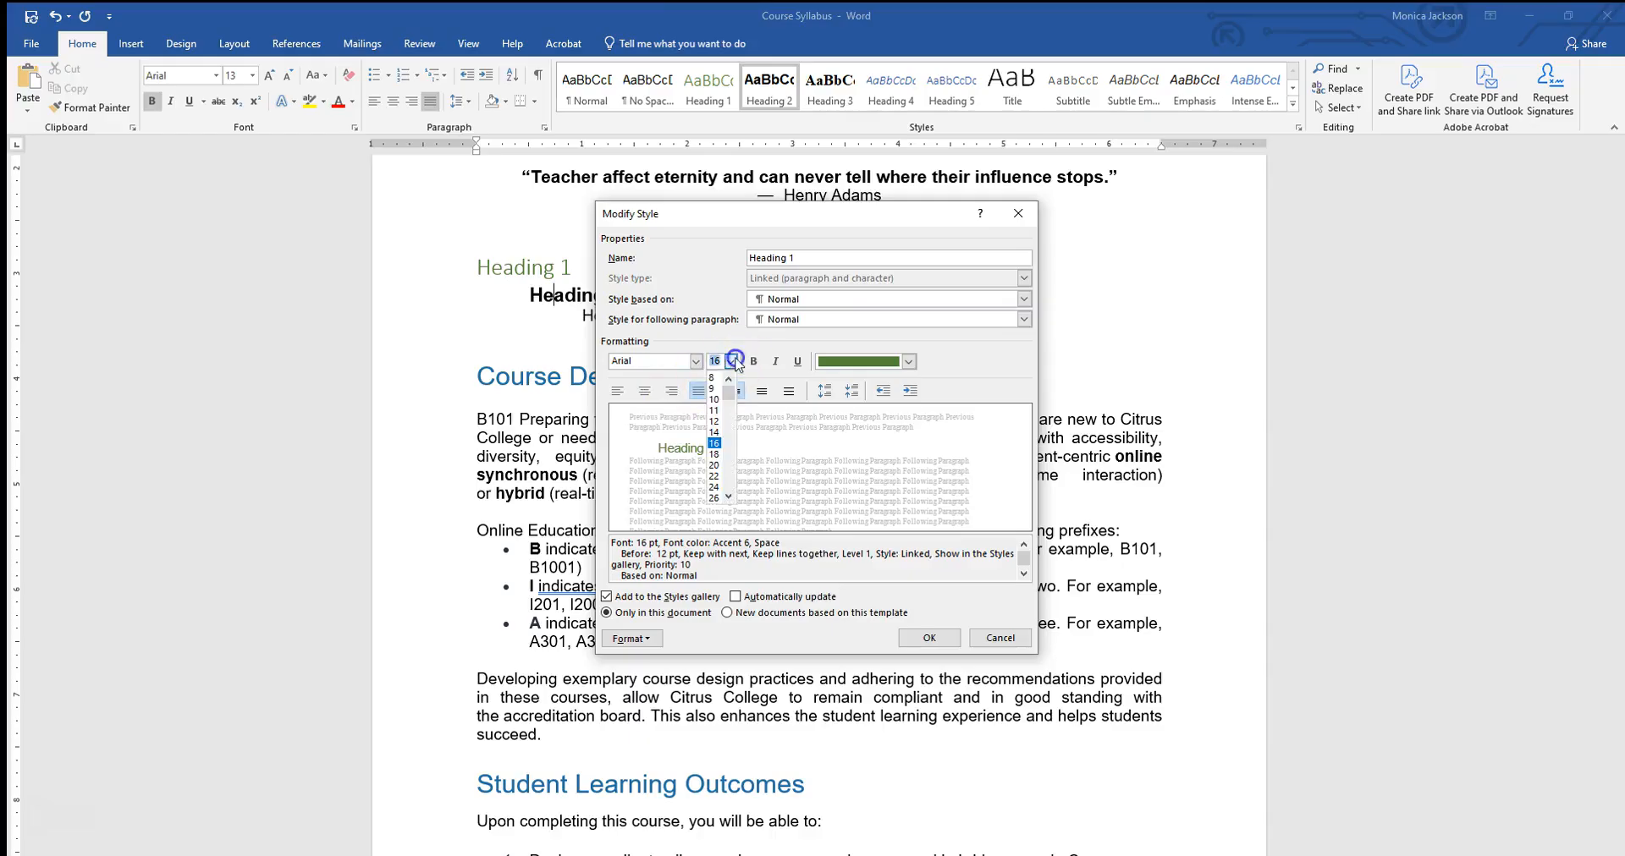
{"action": "left_click", "coordinate": [715, 432]}
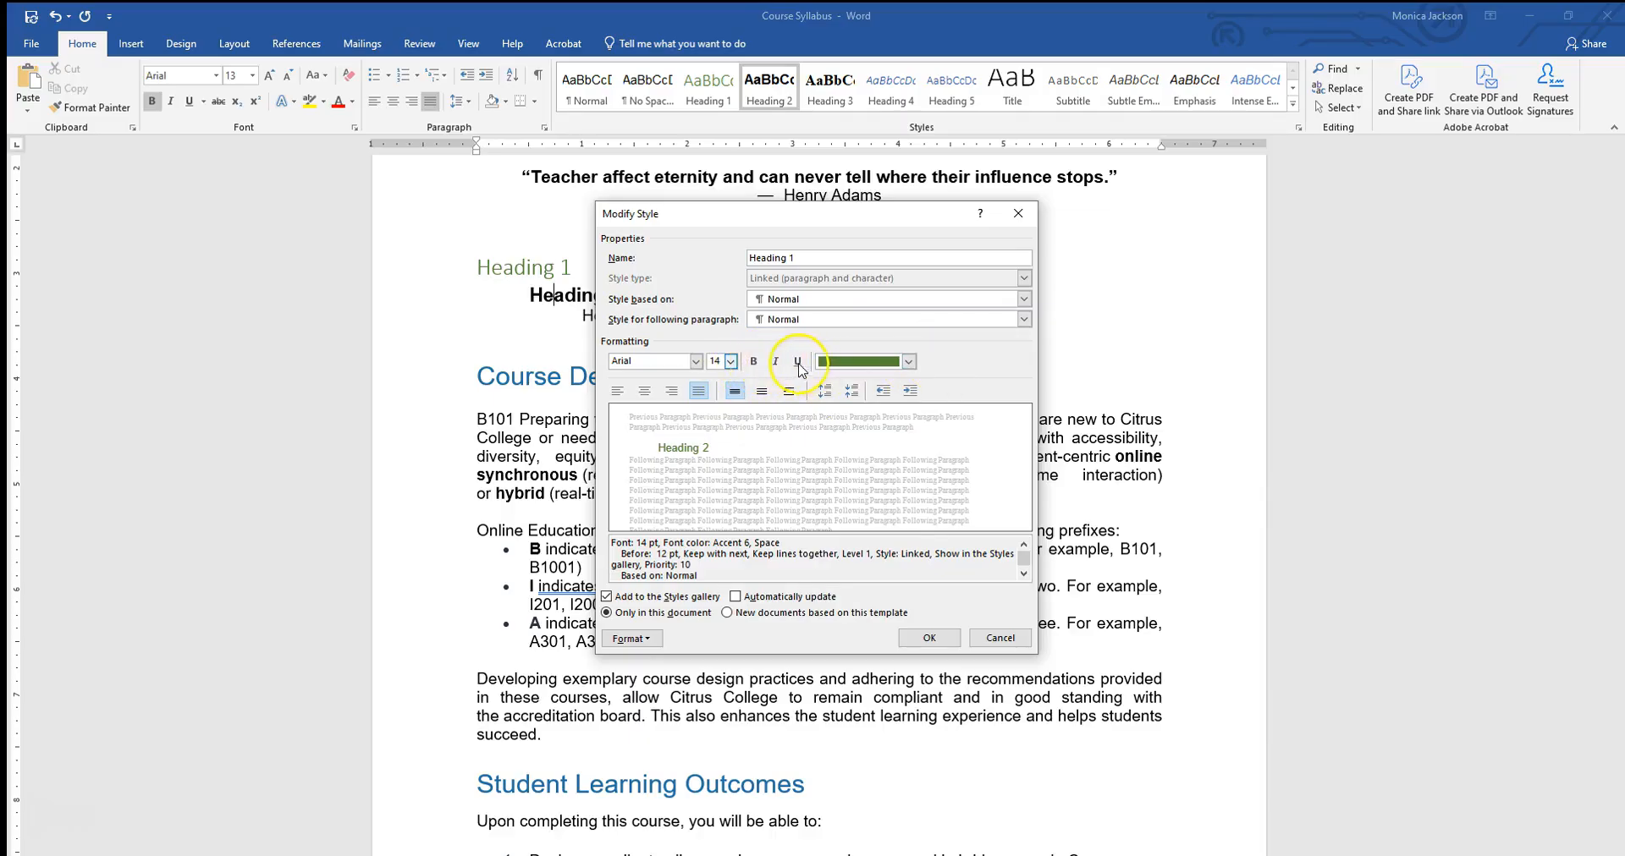
{"action": "left_click", "coordinate": [908, 362]}
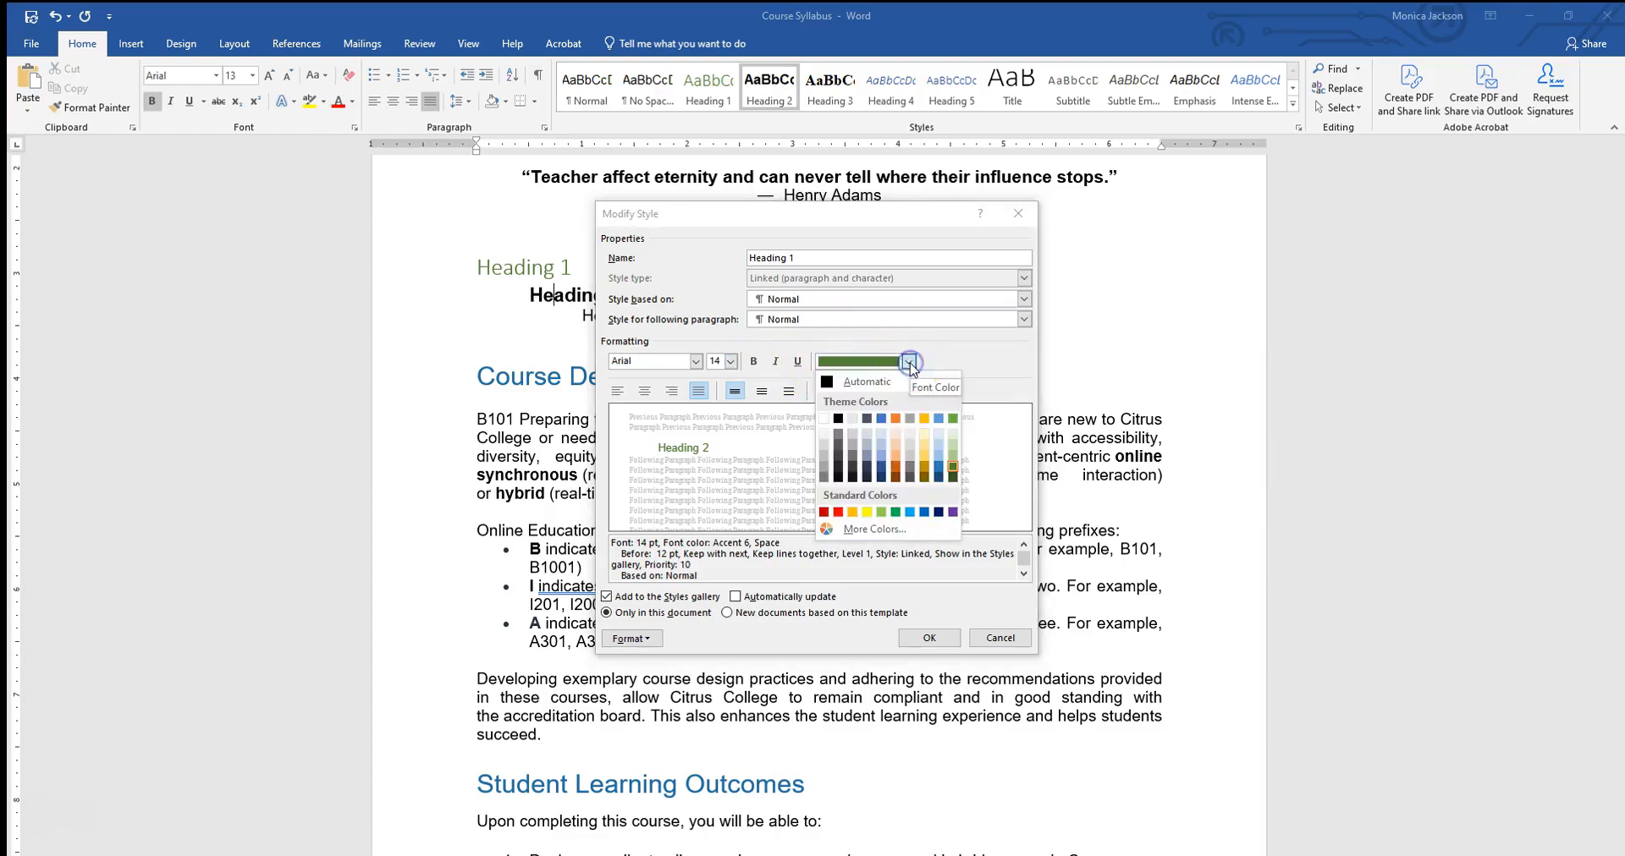
{"action": "left_click", "coordinate": [881, 419]}
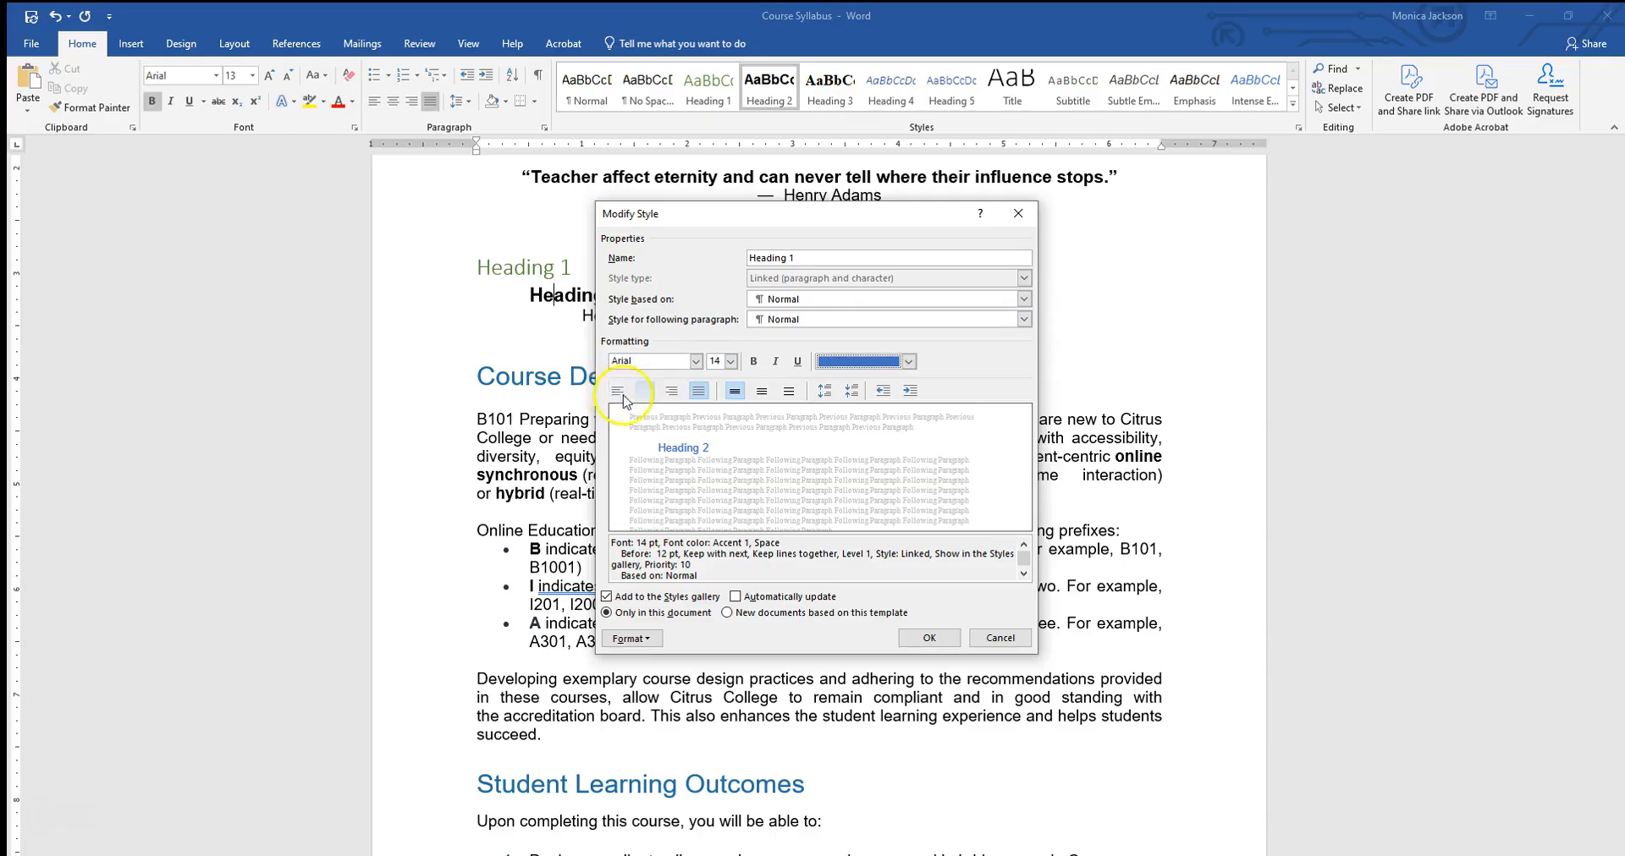
Set the Heading 1 style to left alignment, look over its additional format options and save the style changes
{"action": "left_click", "coordinate": [674, 394]}
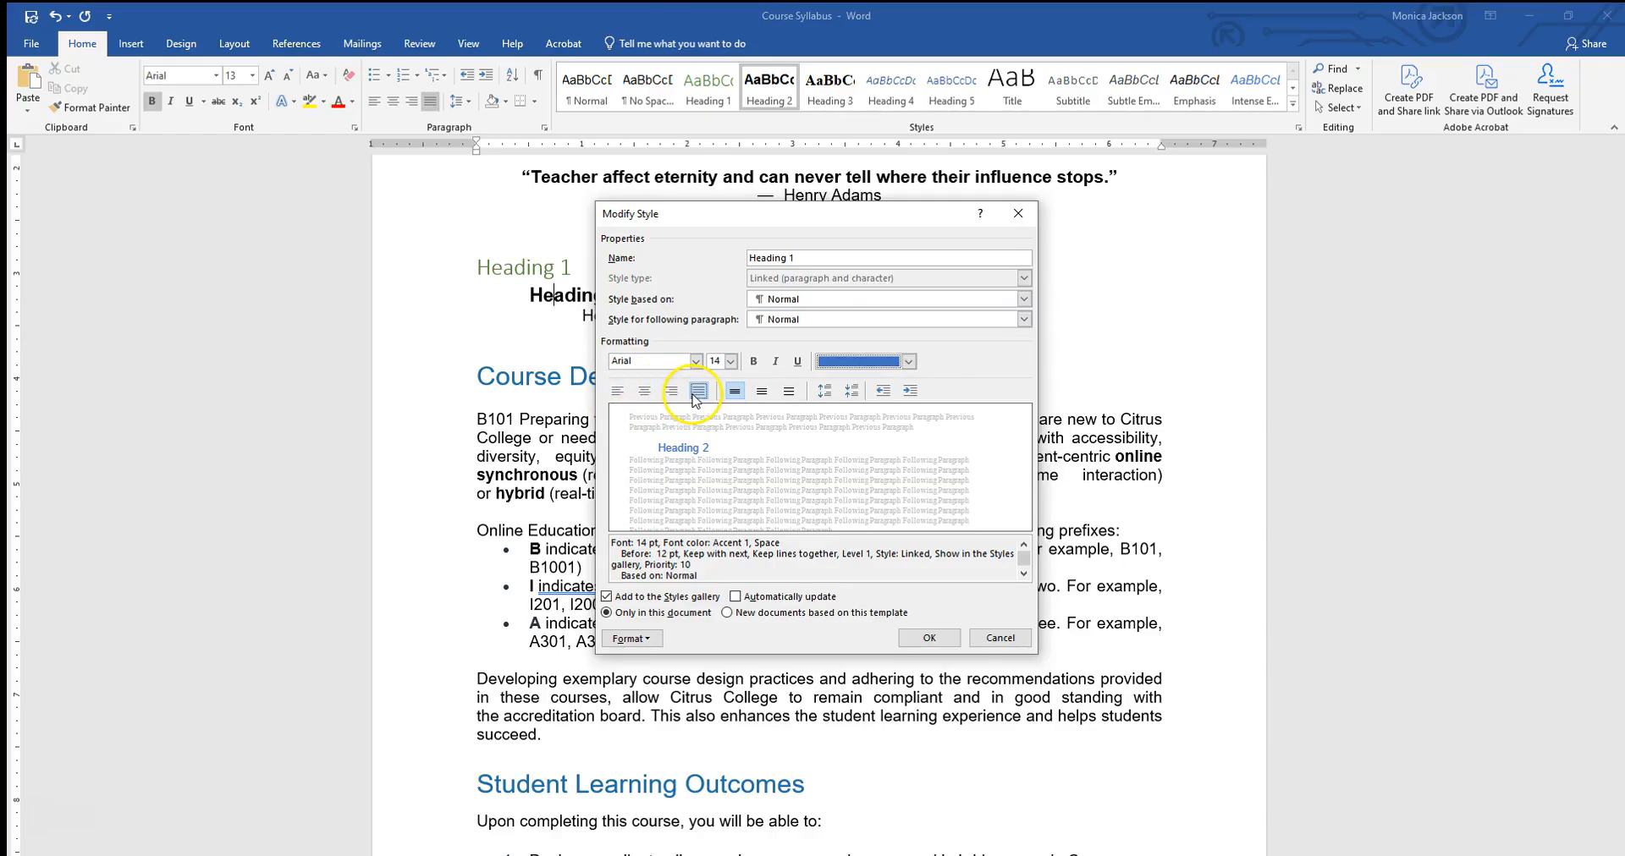
{"action": "left_click", "coordinate": [617, 392]}
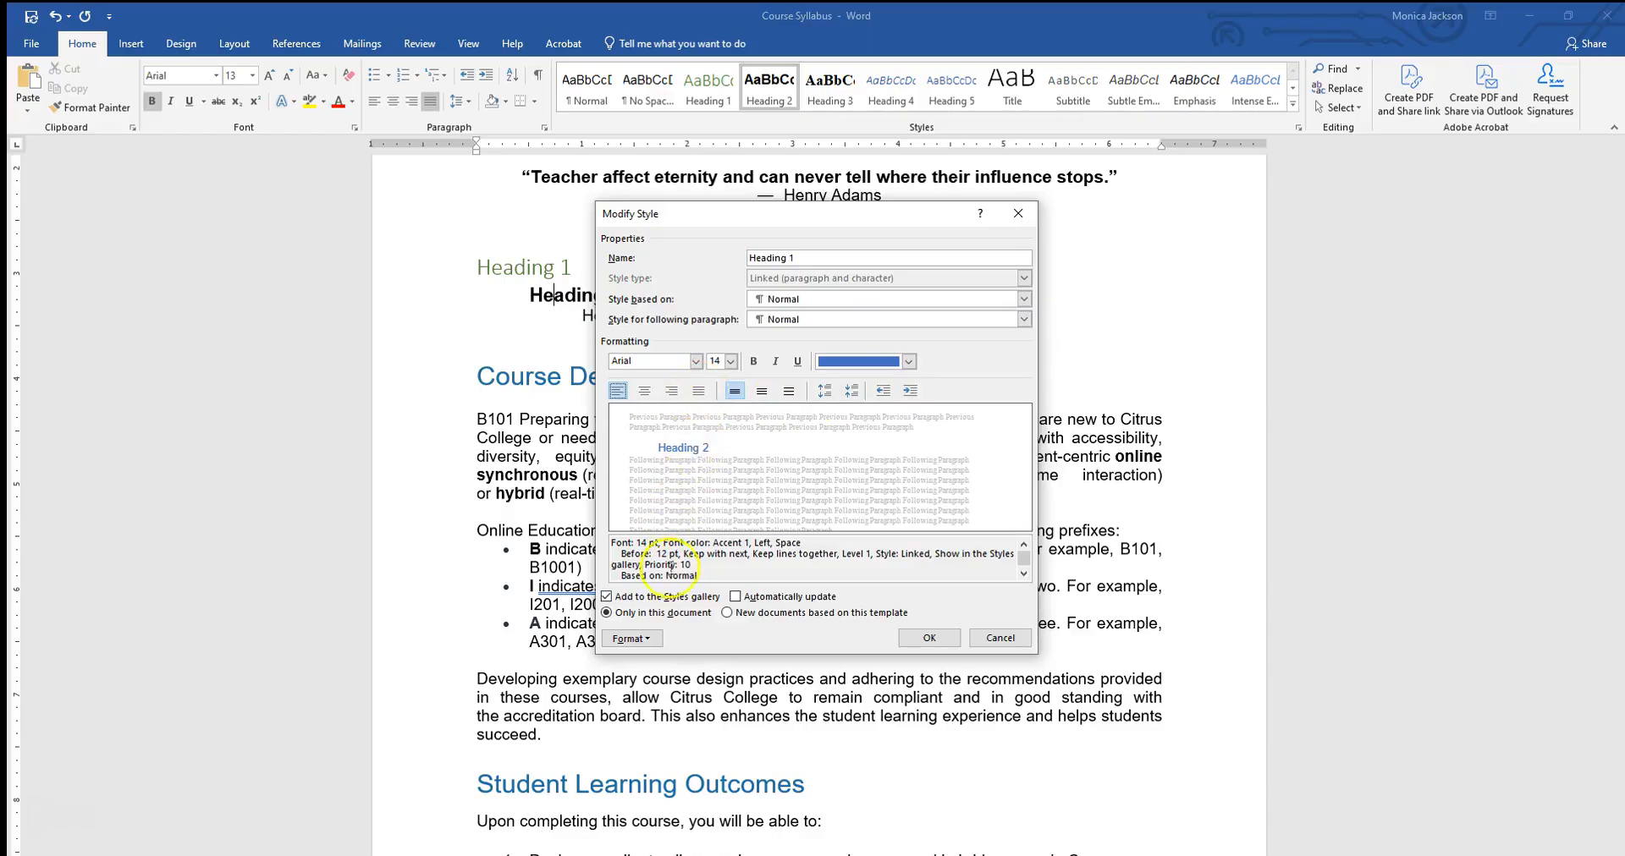
{"action": "left_click", "coordinate": [631, 639]}
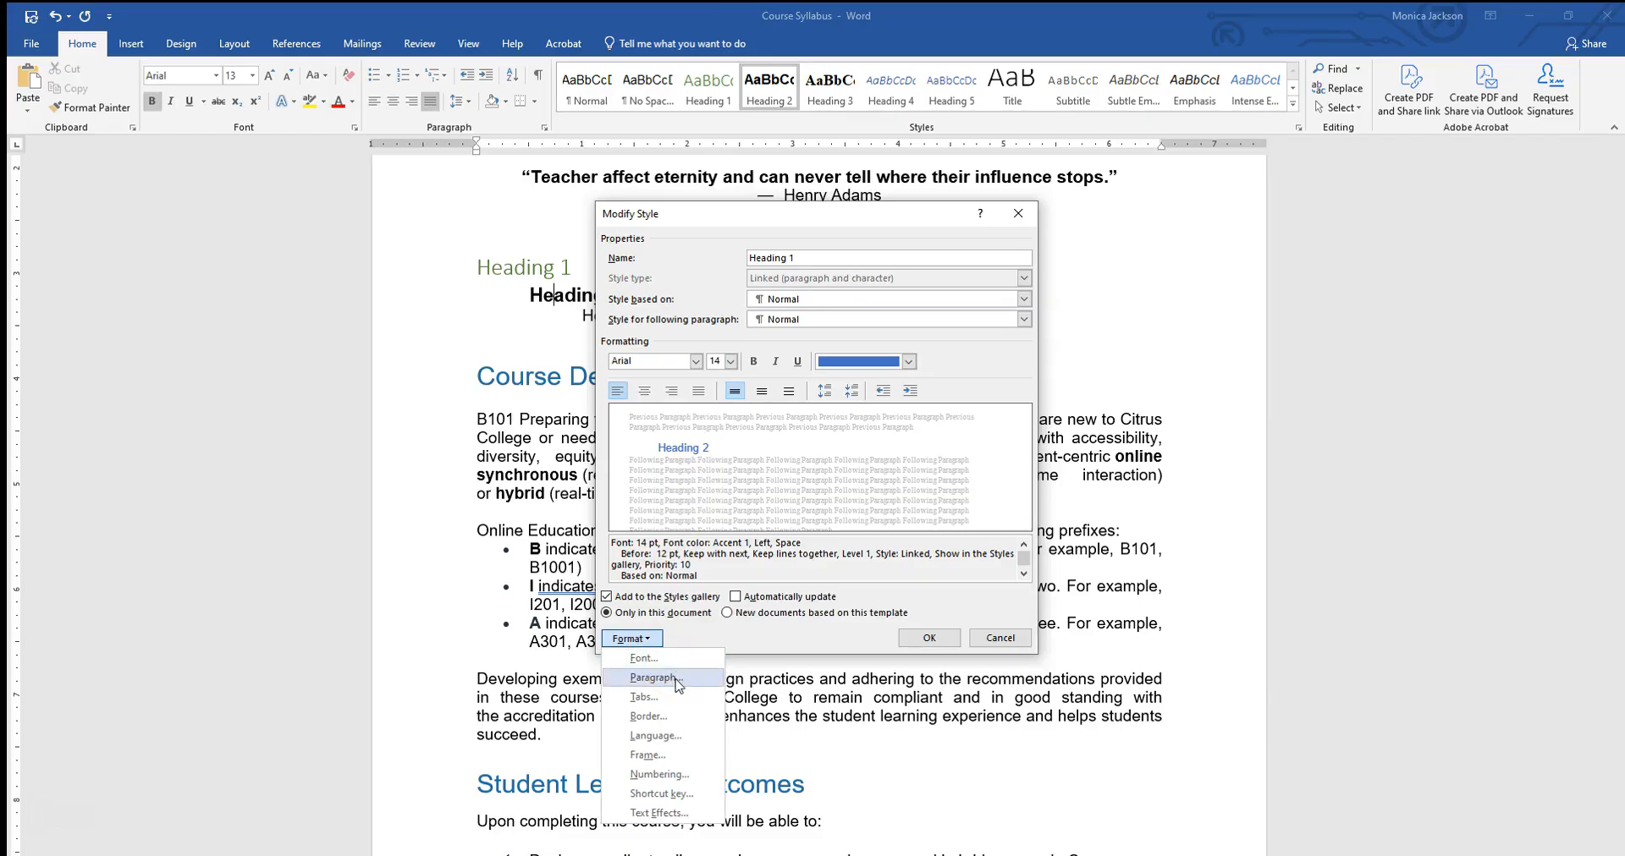
{"action": "left_click", "coordinate": [669, 716]}
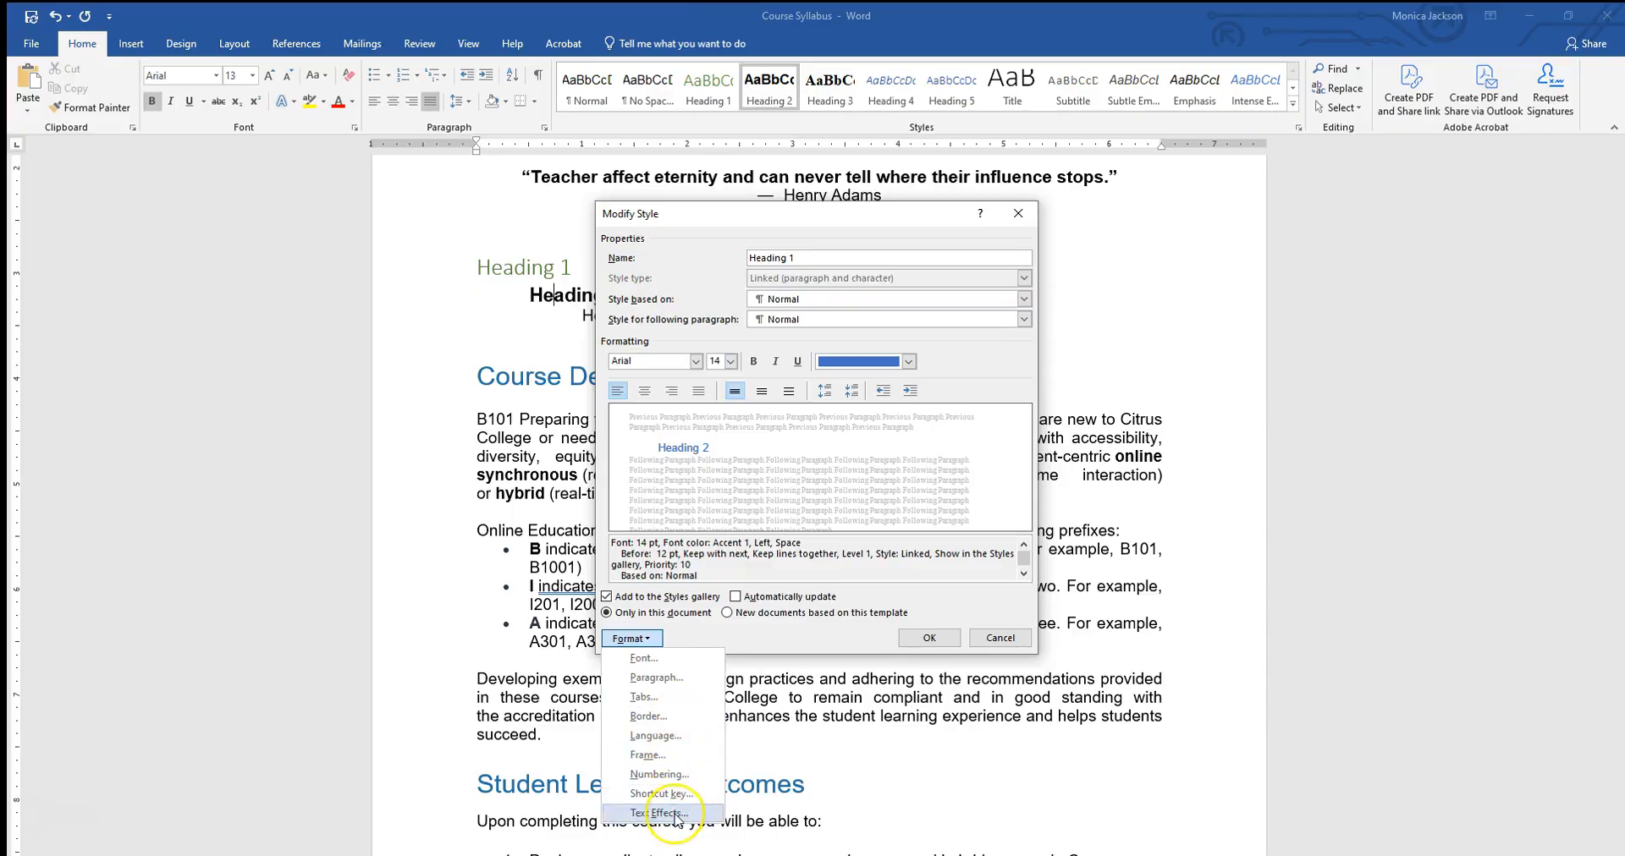
{"action": "left_click", "coordinate": [711, 635]}
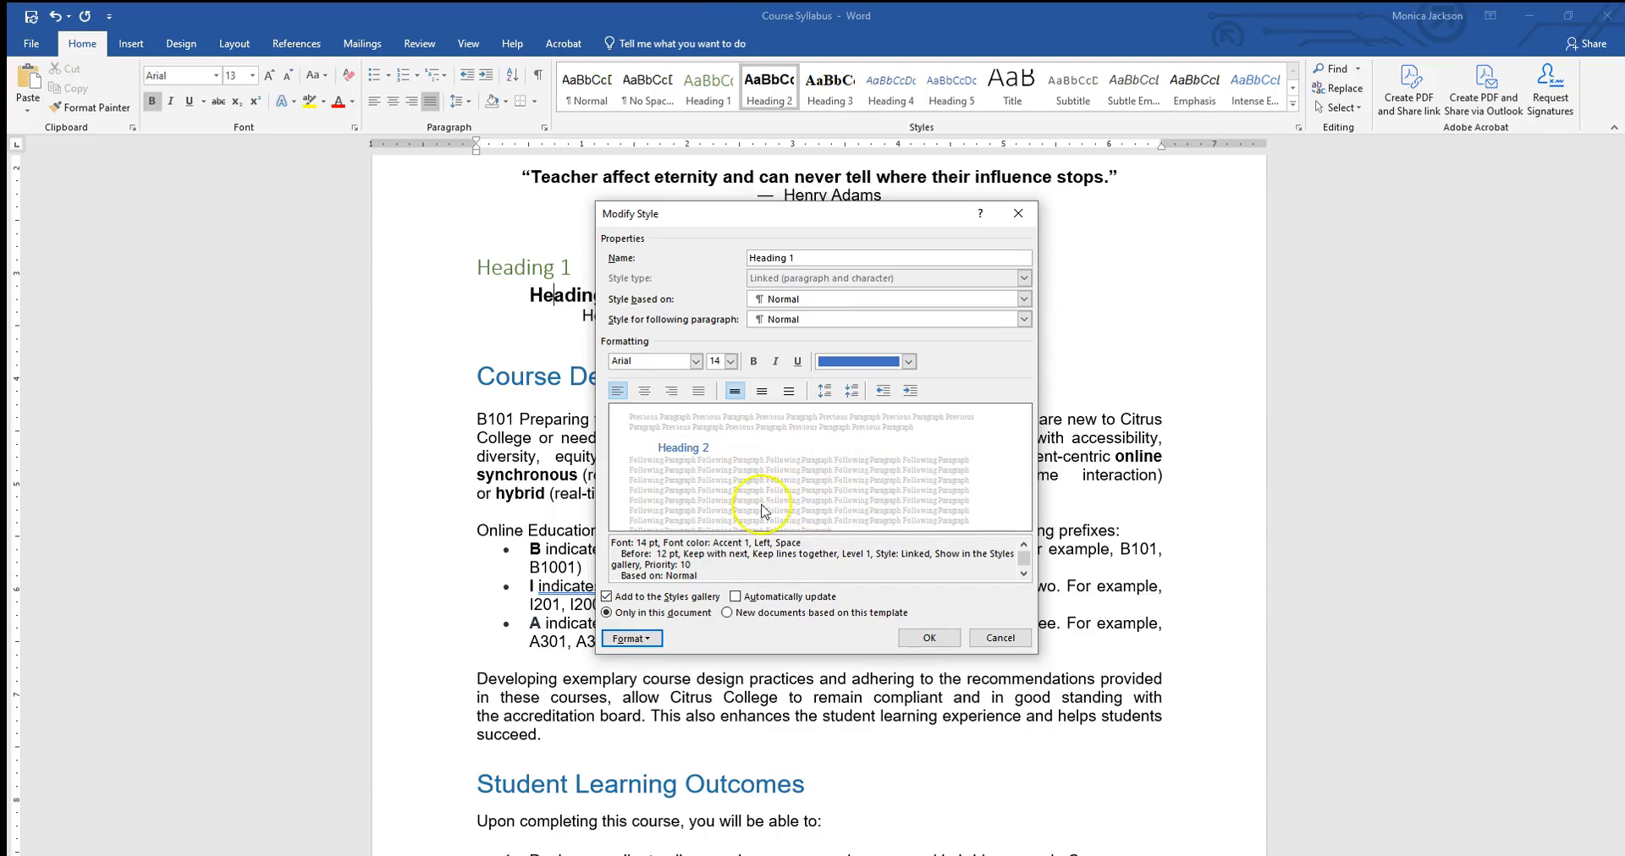
{"action": "left_click", "coordinate": [929, 640]}
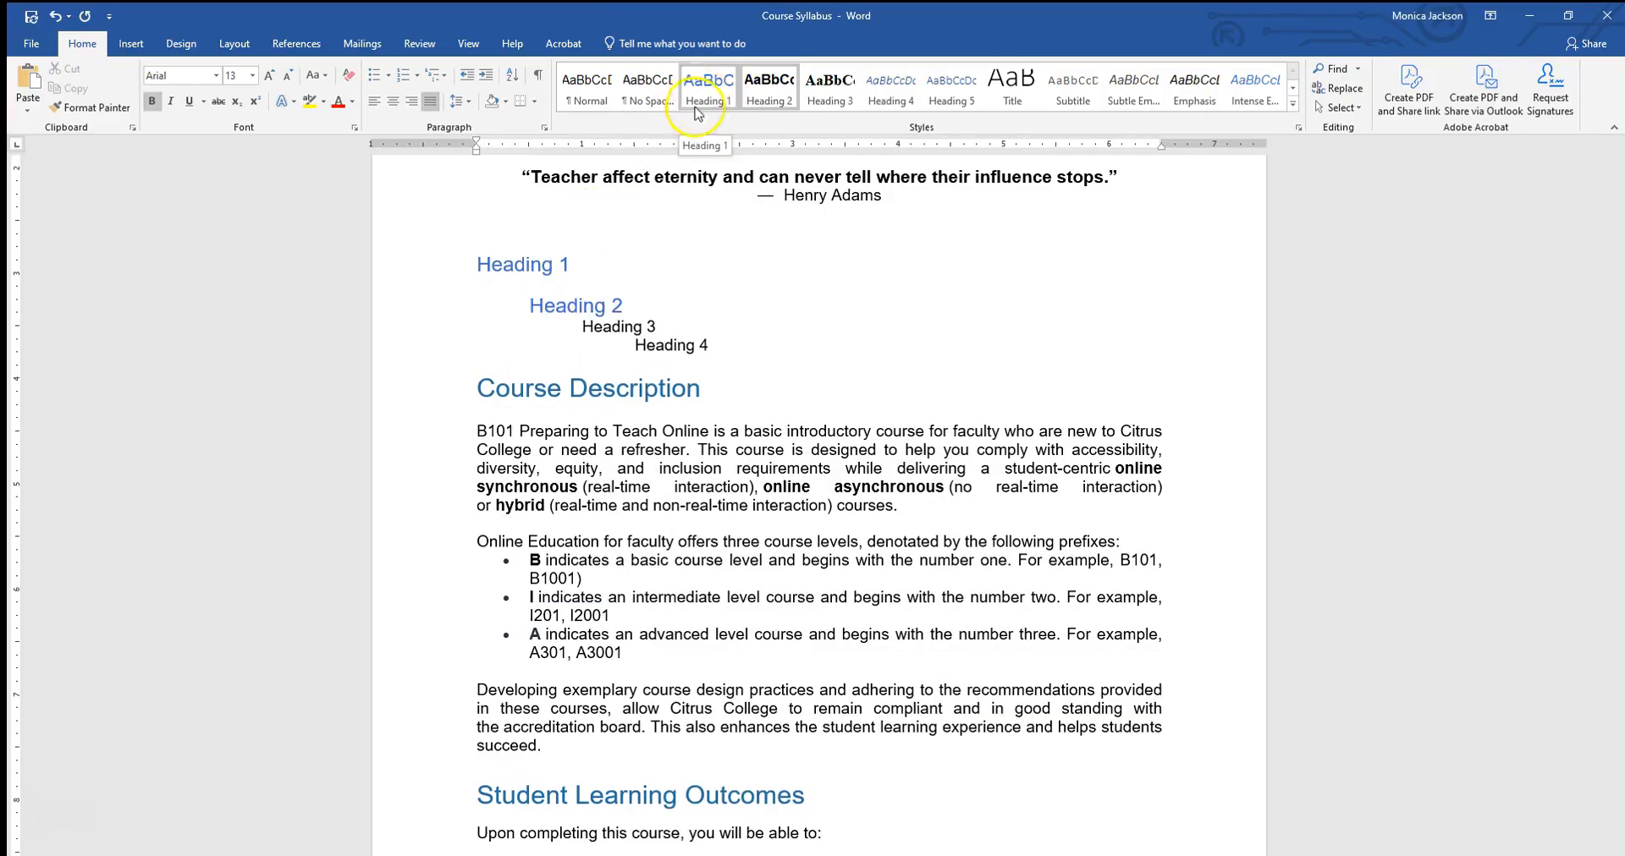
Apply the Heading 1 style to the "Heading 2" line and review the Heading 1 style's formatting settings
{"action": "left_click", "coordinate": [594, 291]}
{"action": "left_click", "coordinate": [709, 88]}
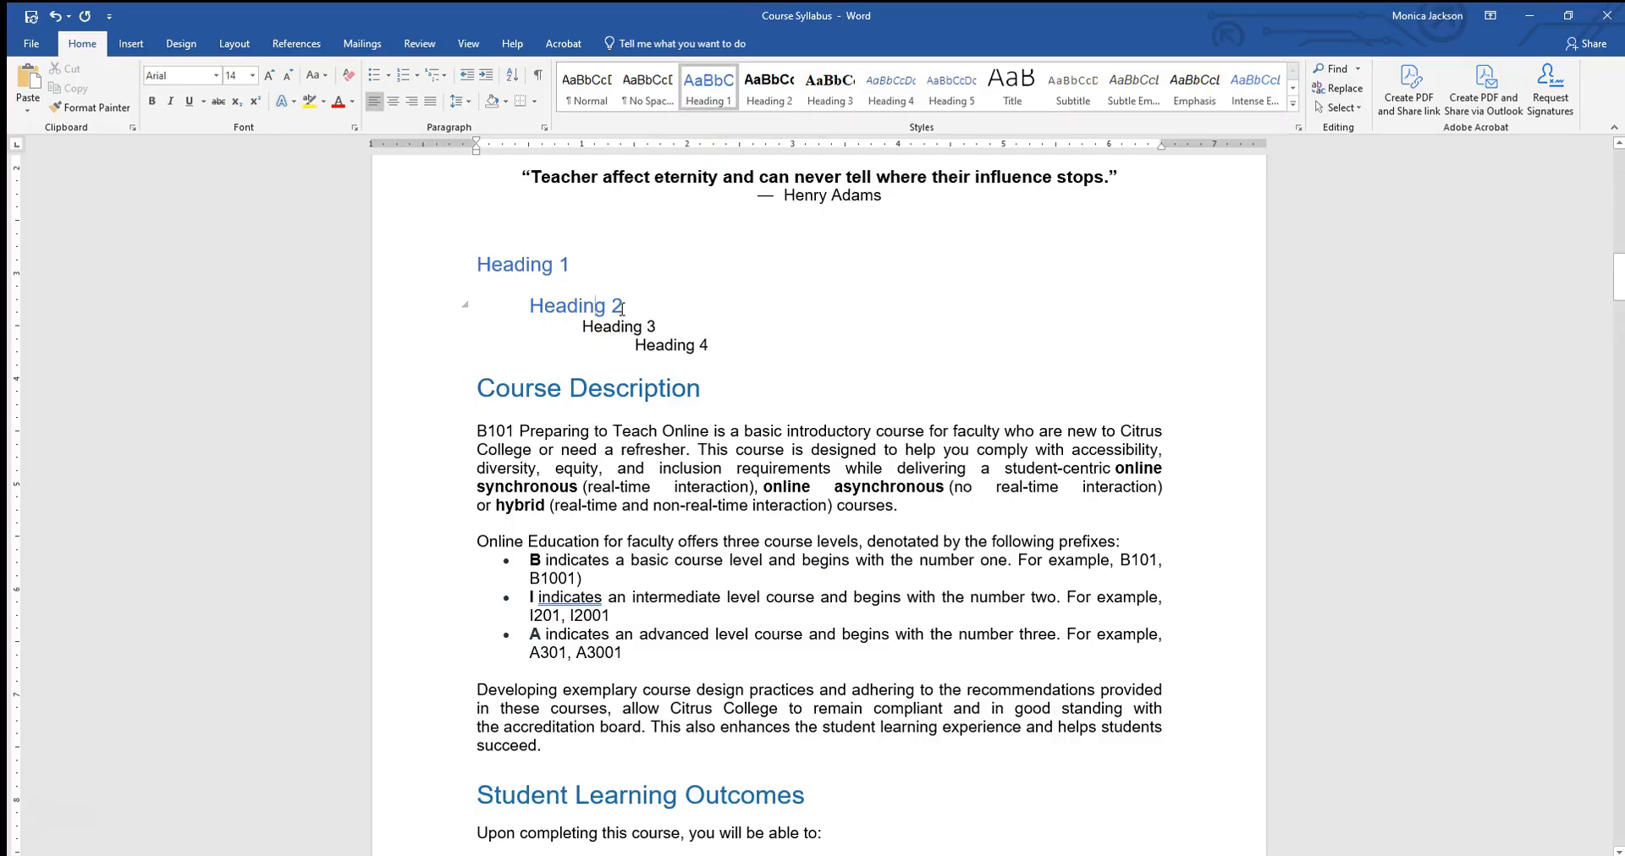
{"action": "left_click", "coordinate": [539, 310]}
{"action": "right_click", "coordinate": [698, 86]}
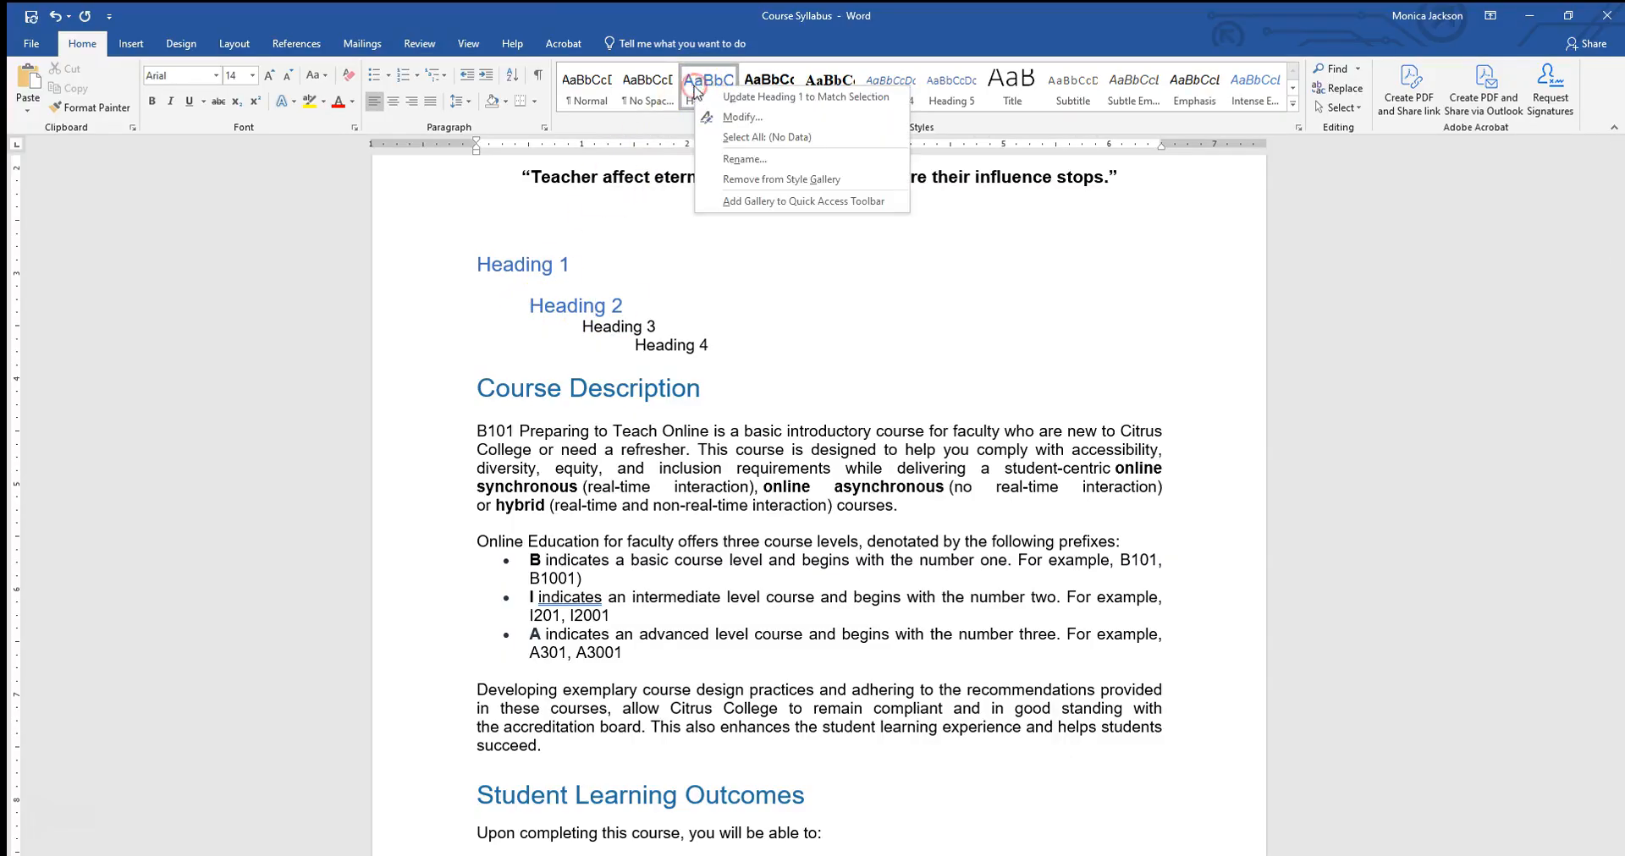
{"action": "left_click", "coordinate": [743, 117]}
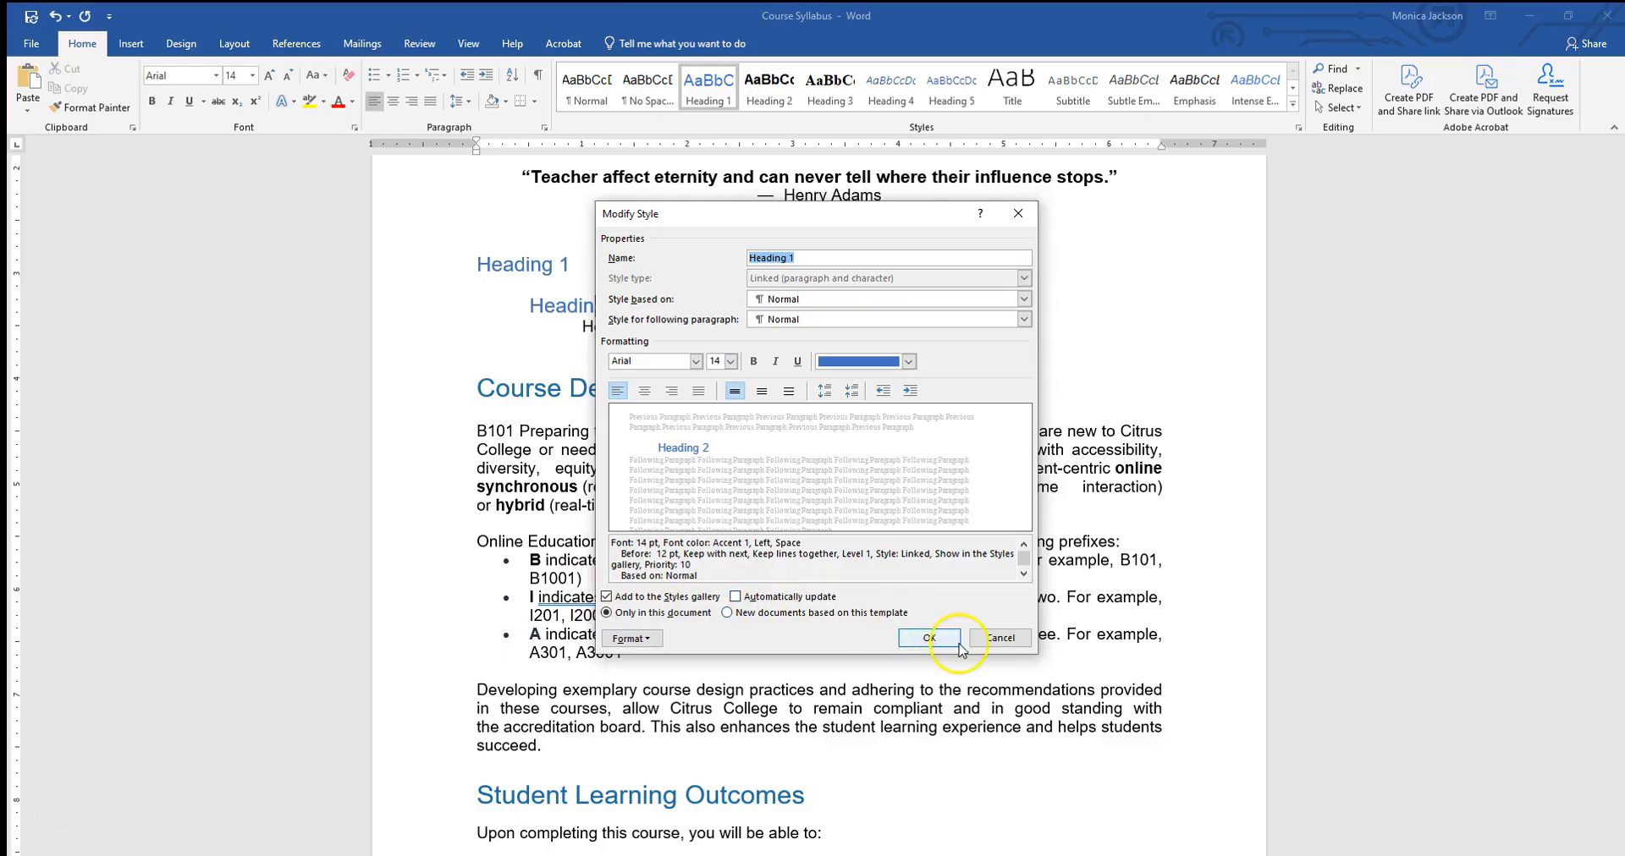
{"action": "left_click", "coordinate": [929, 638]}
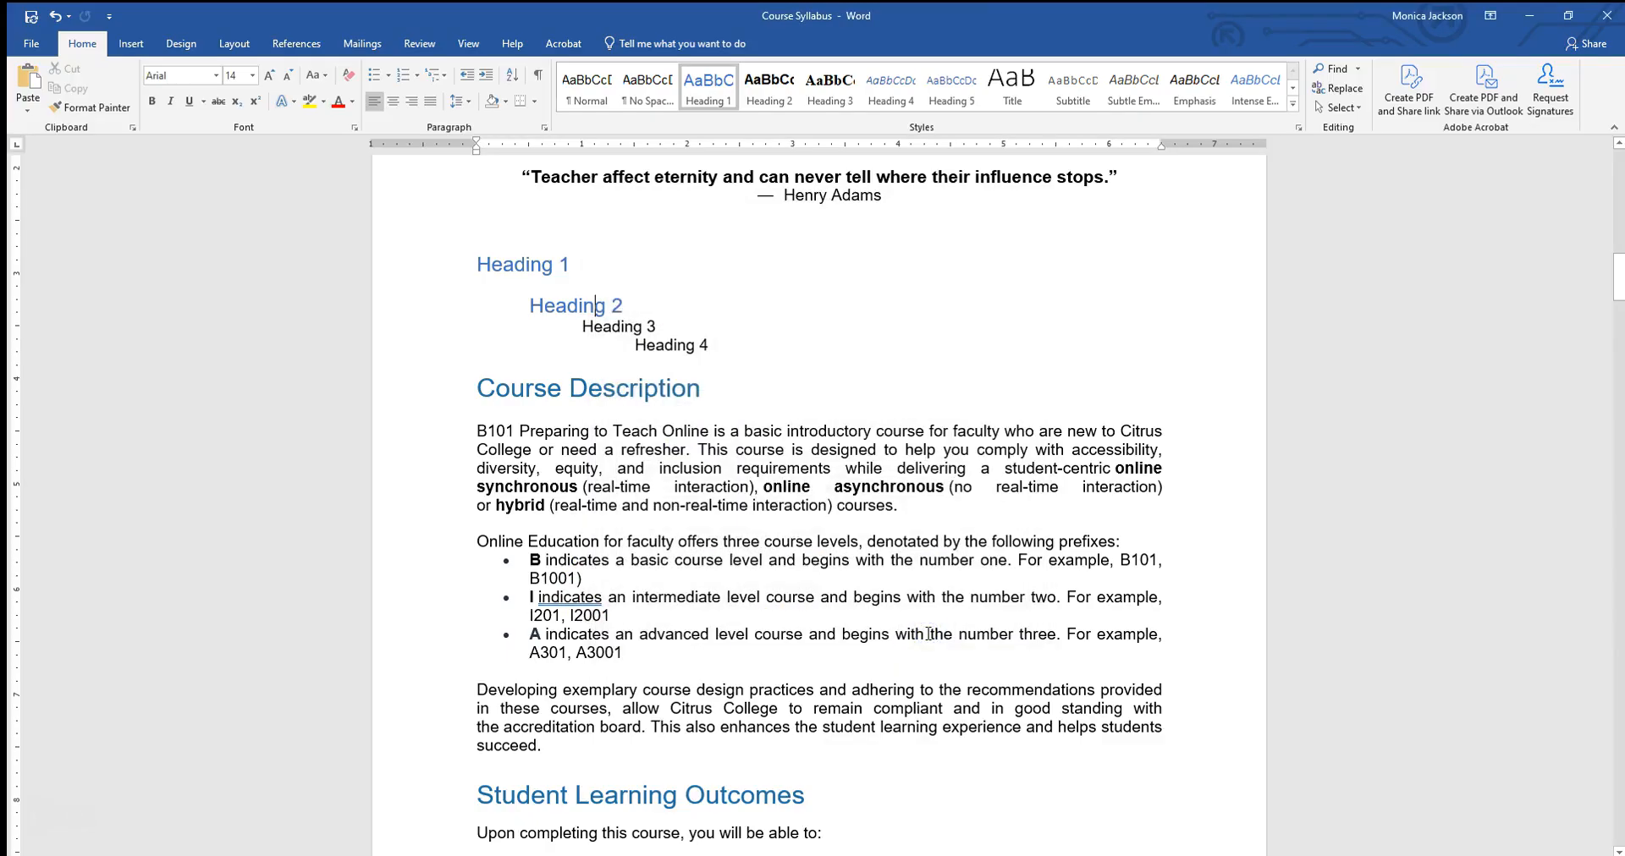